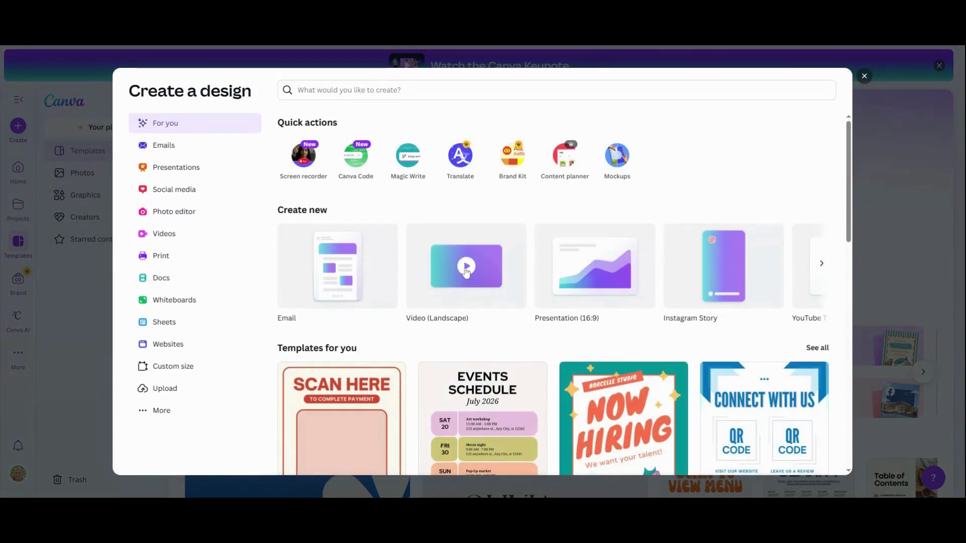
Create a blank Video (Landscape) design and open the stock photos, with the playhead at the end of the blank page
click(467, 273)
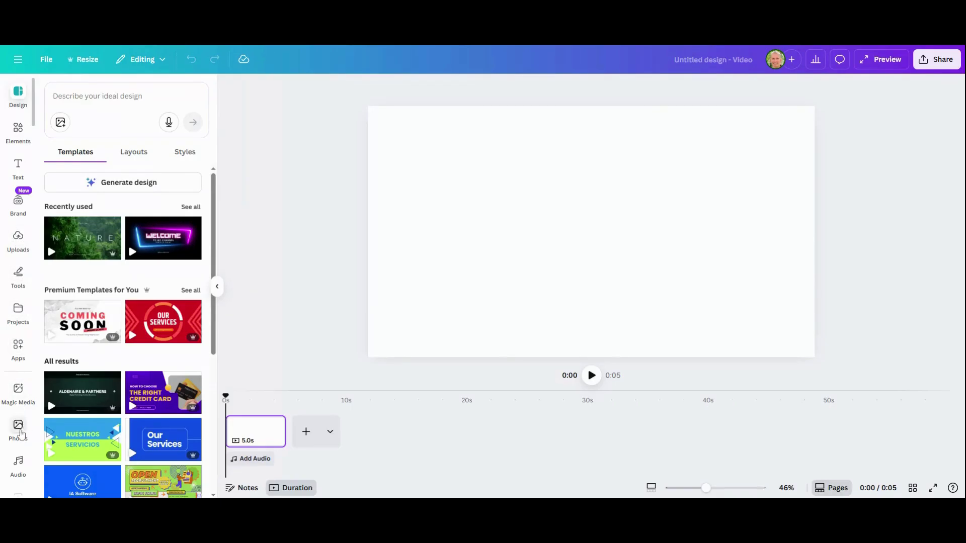
click(19, 428)
click(291, 246)
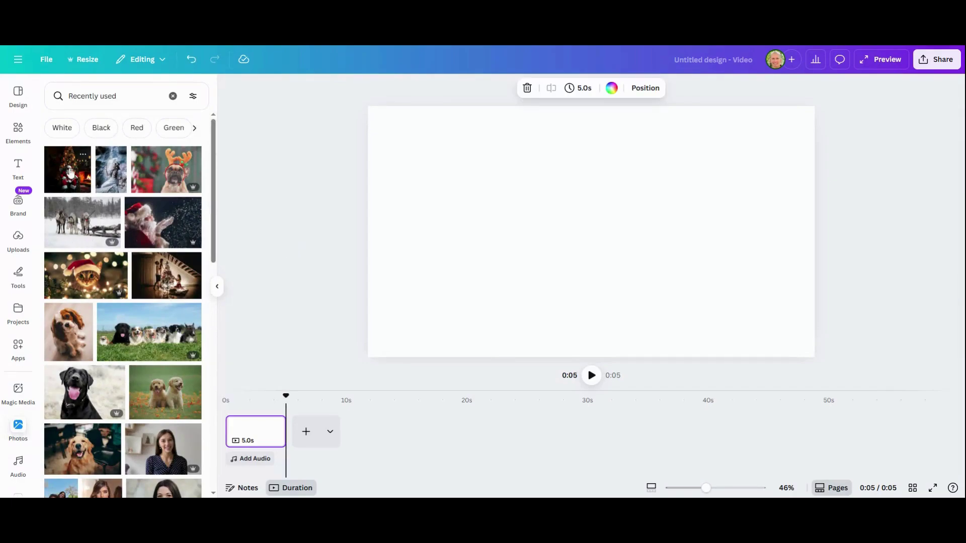
Add the armchair Santa, fairy, antlered dog, reindeer, snow-blowing Santa, cat and family-with-tree photos as separate pages in that order
drag(70, 172, 308, 432)
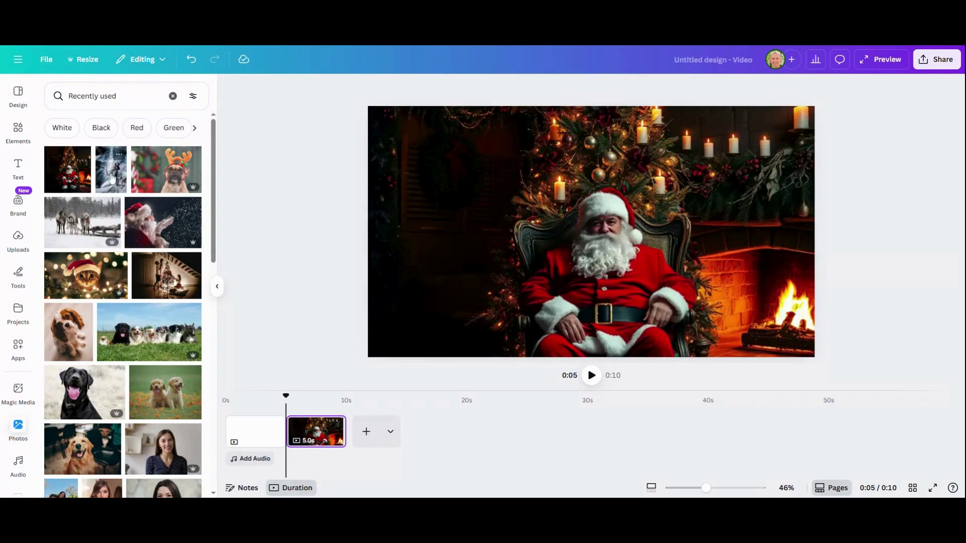
drag(115, 174, 376, 432)
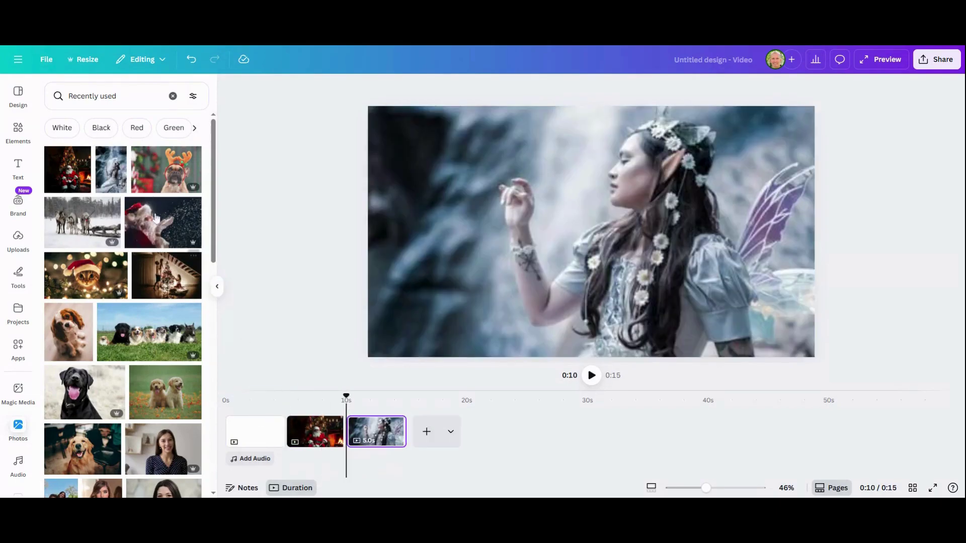
drag(168, 176, 427, 431)
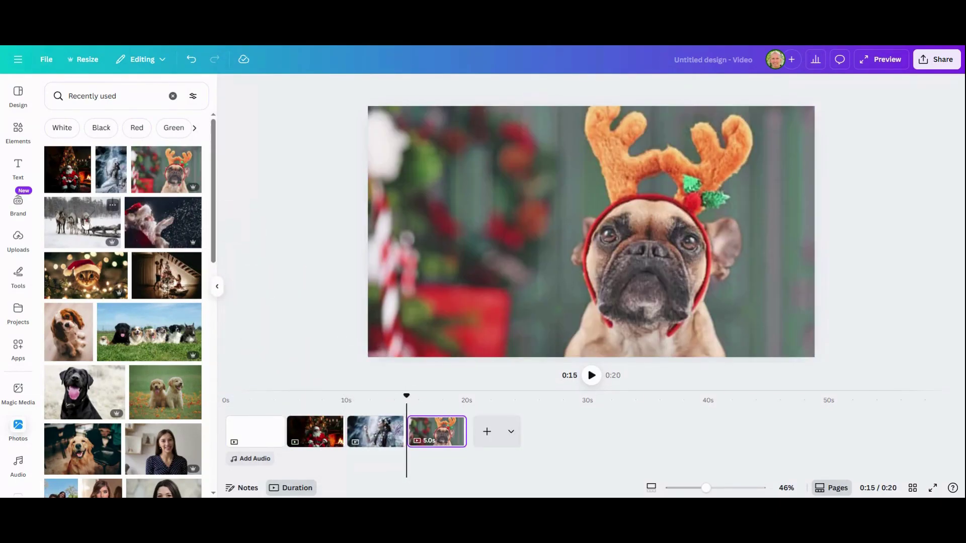
drag(92, 237, 93, 236)
click(163, 222)
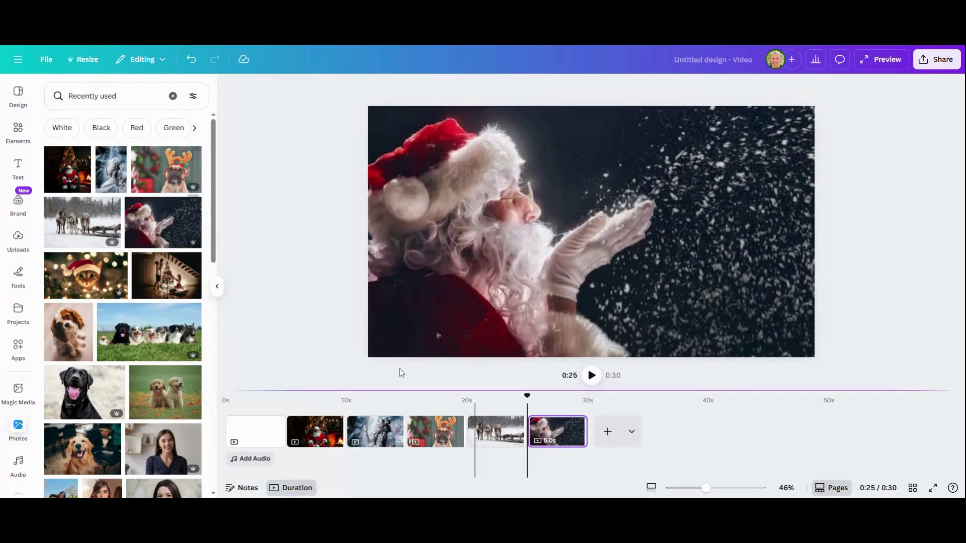
click(88, 277)
click(178, 284)
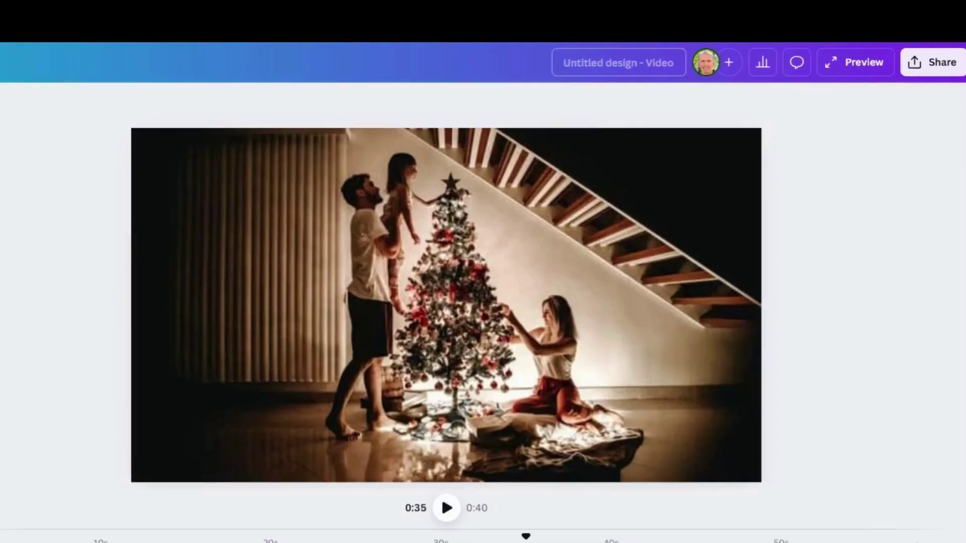
Rename the design to "christmas video"
click(606, 68)
key(BackSpace)
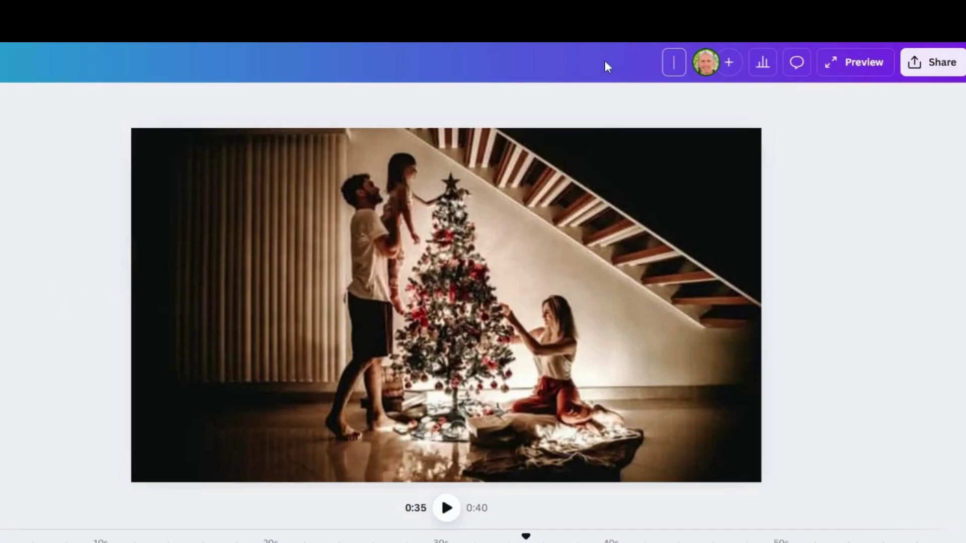
text(christmas)
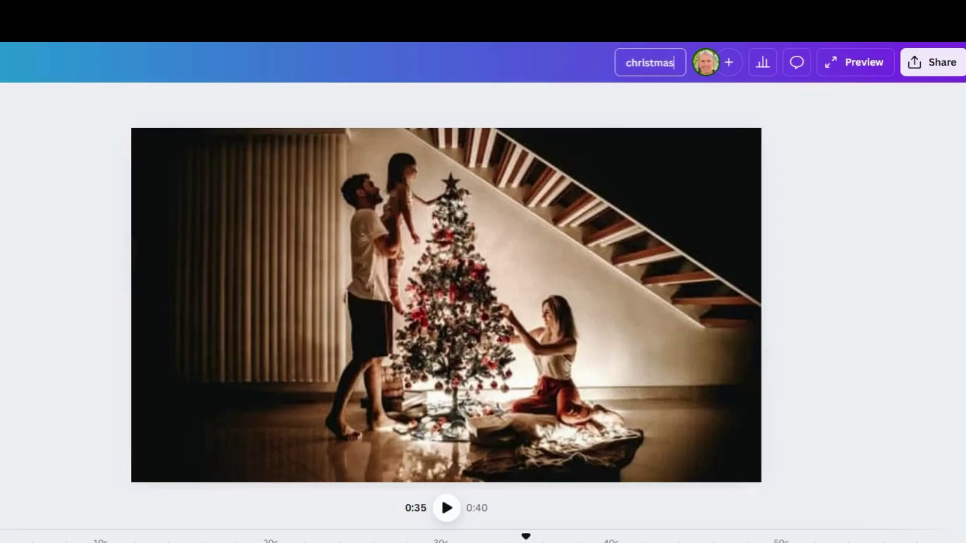
text( video)
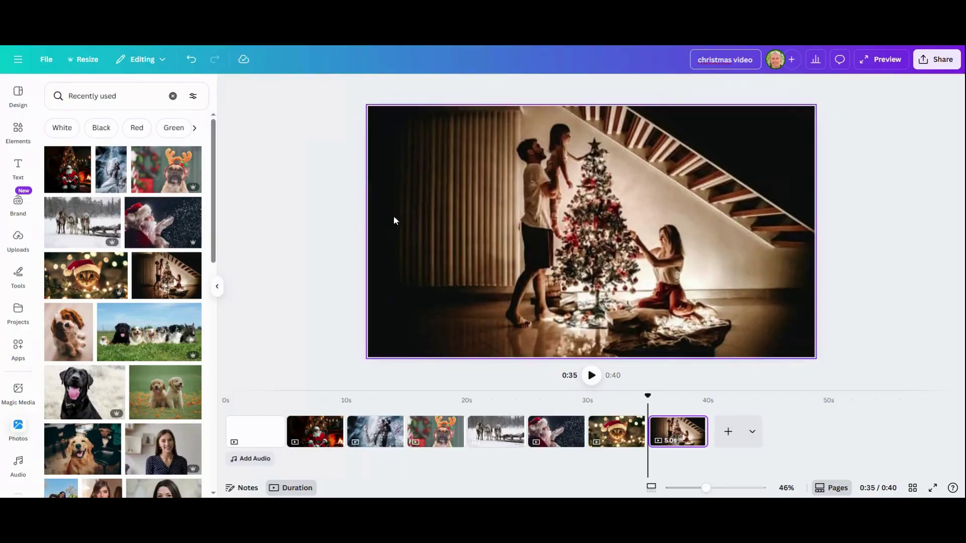
click(74, 267)
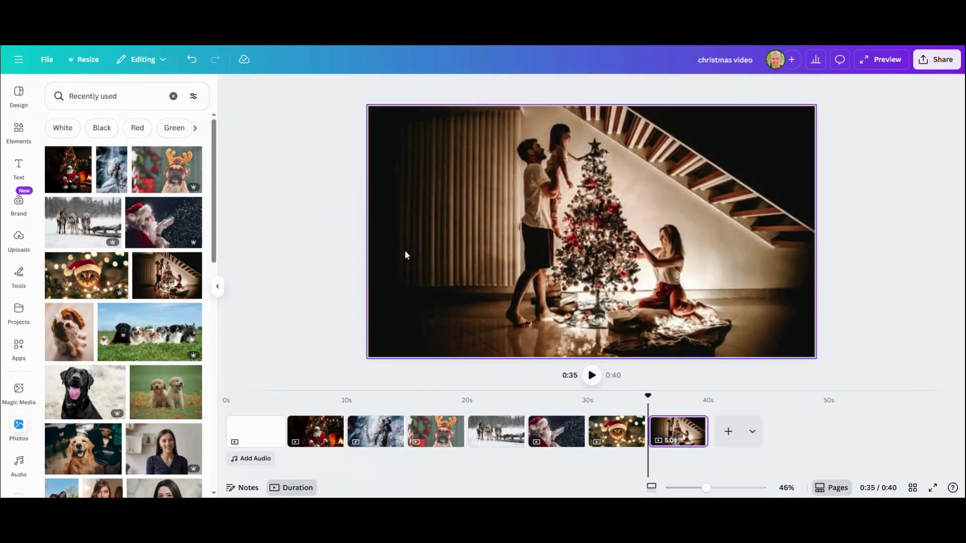
Set the page timing to 3 seconds and apply it to all pages of the video
click(497, 228)
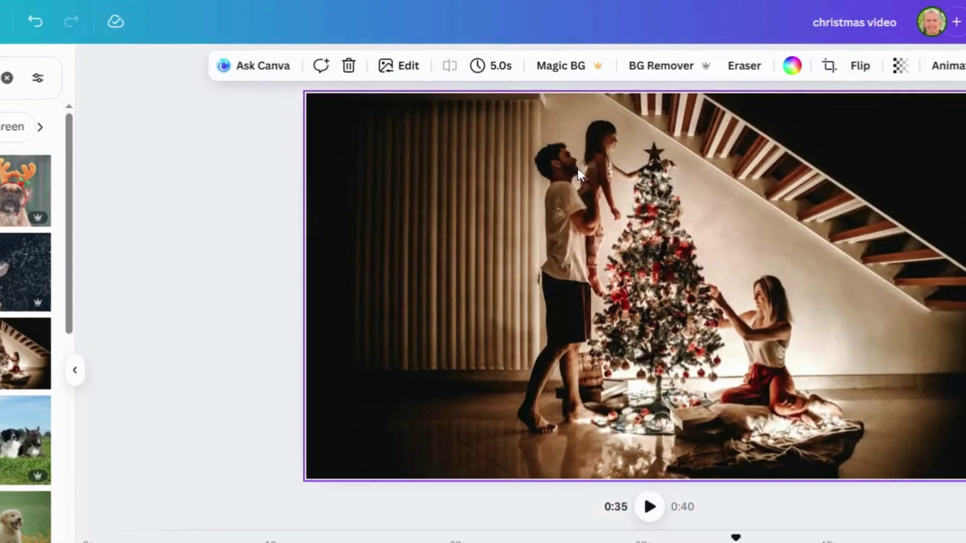
click(496, 75)
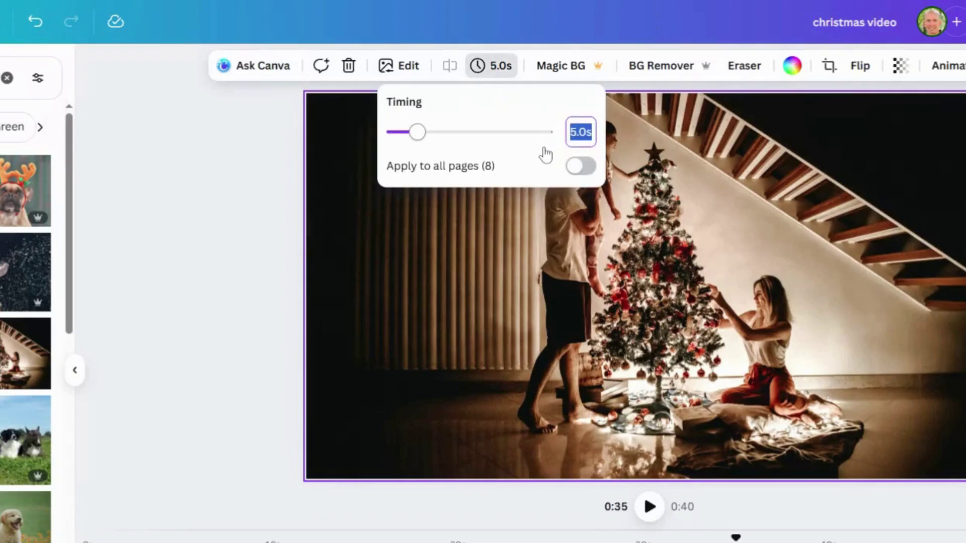
text(3)
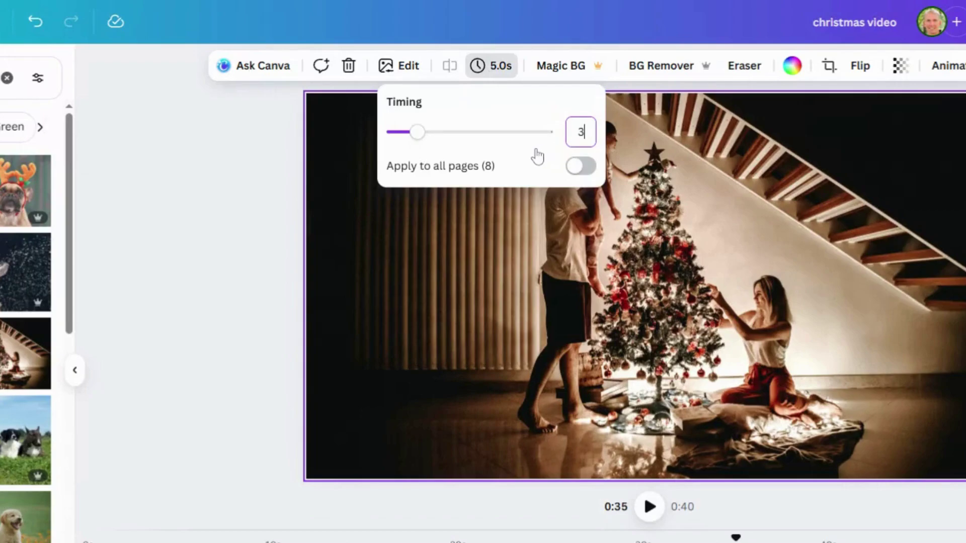
key(Return)
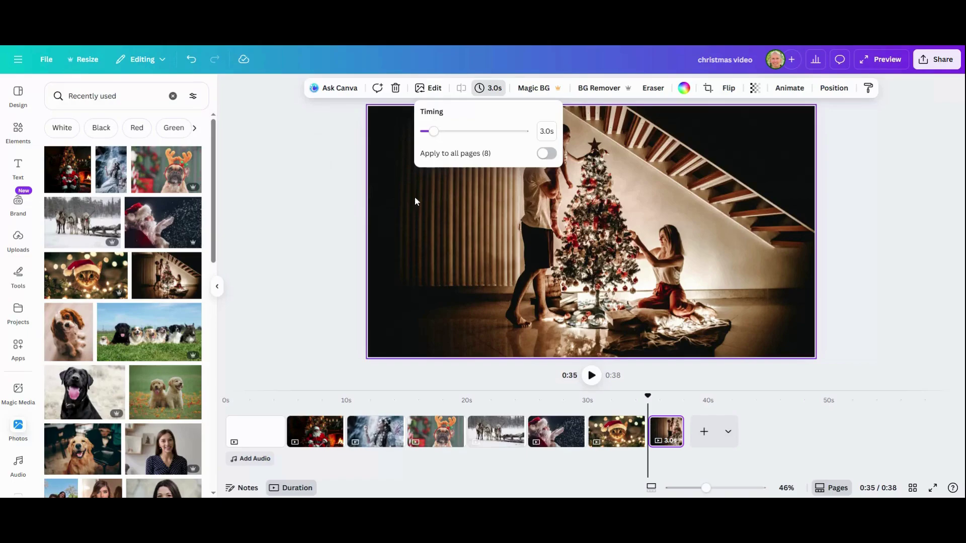
click(548, 154)
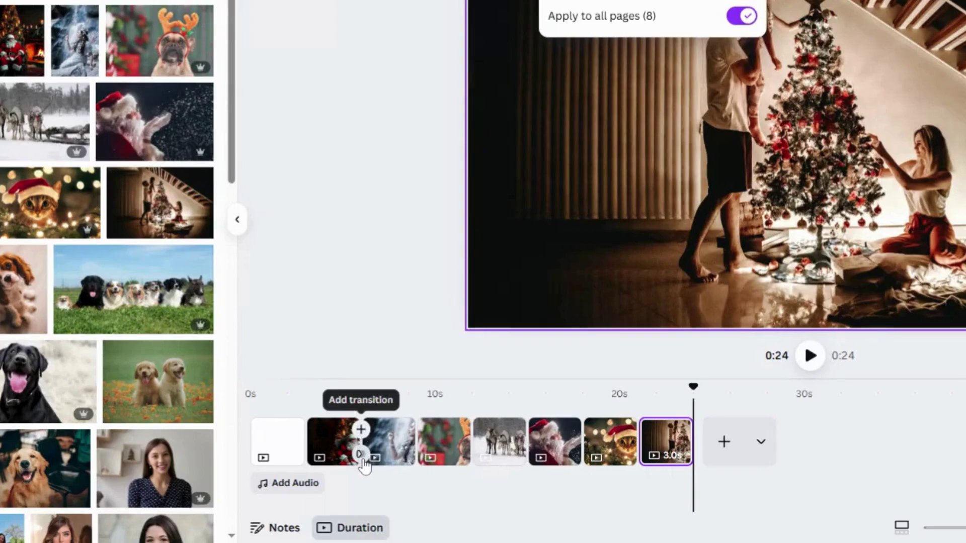
Add transitions between consecutive photos: Circle Wipe after the armchair Santa, Color Wipe after the fairy and Slide after the antlered dog
click(362, 464)
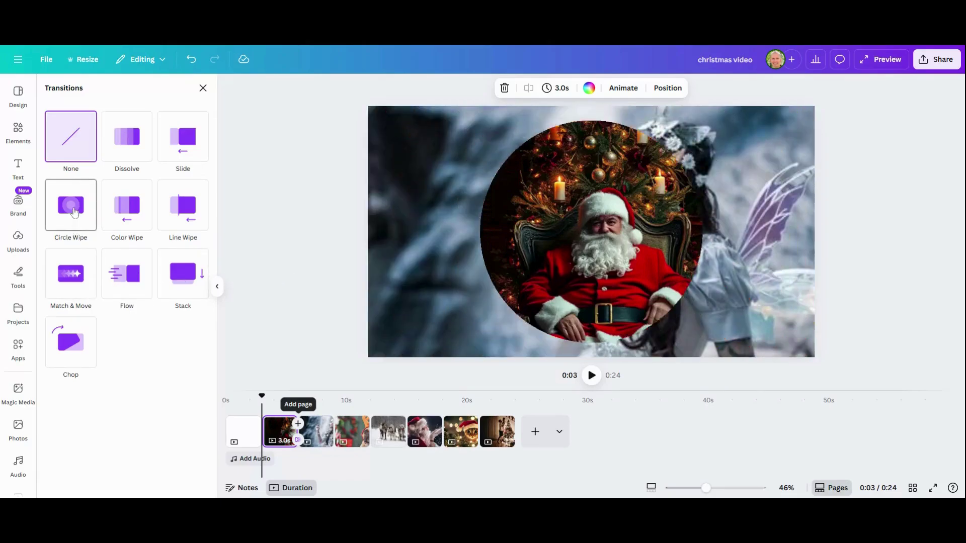
click(75, 204)
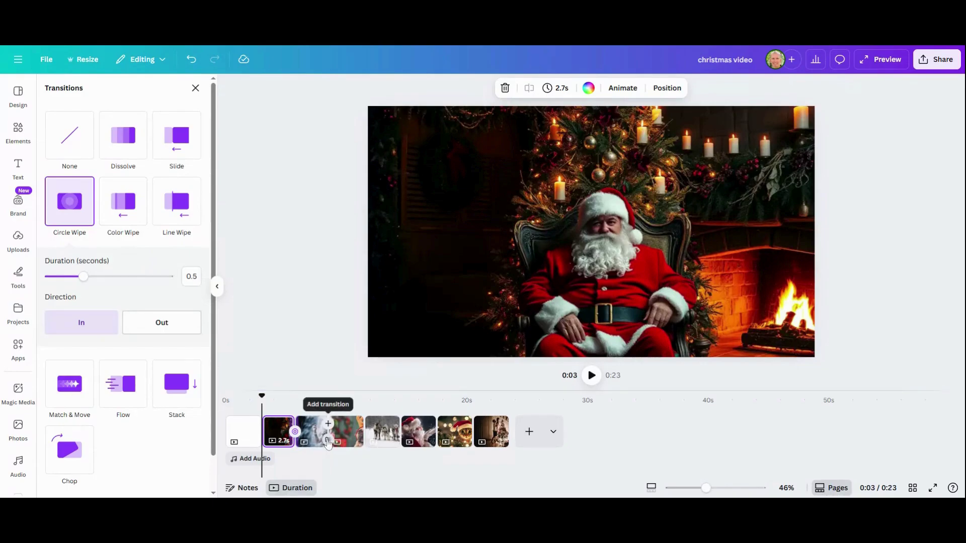
click(328, 442)
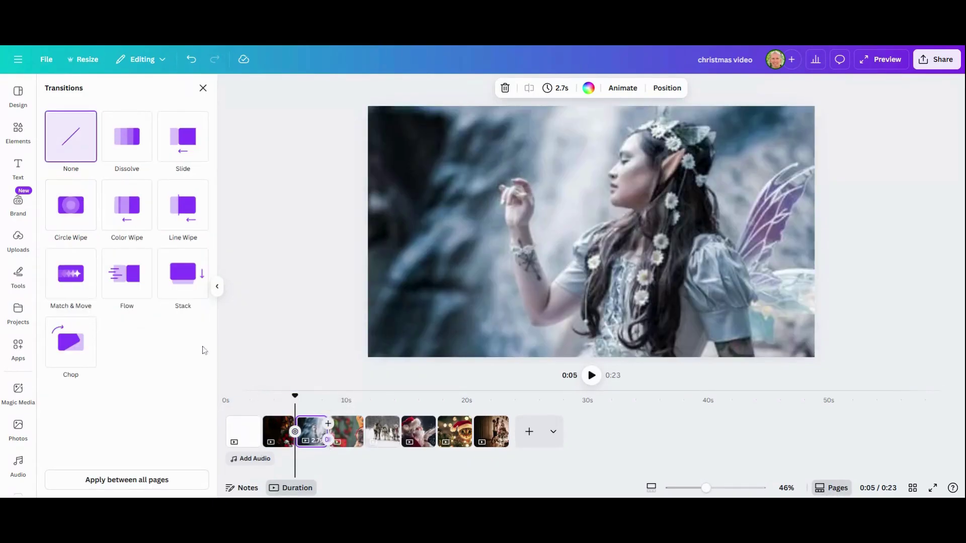
click(127, 205)
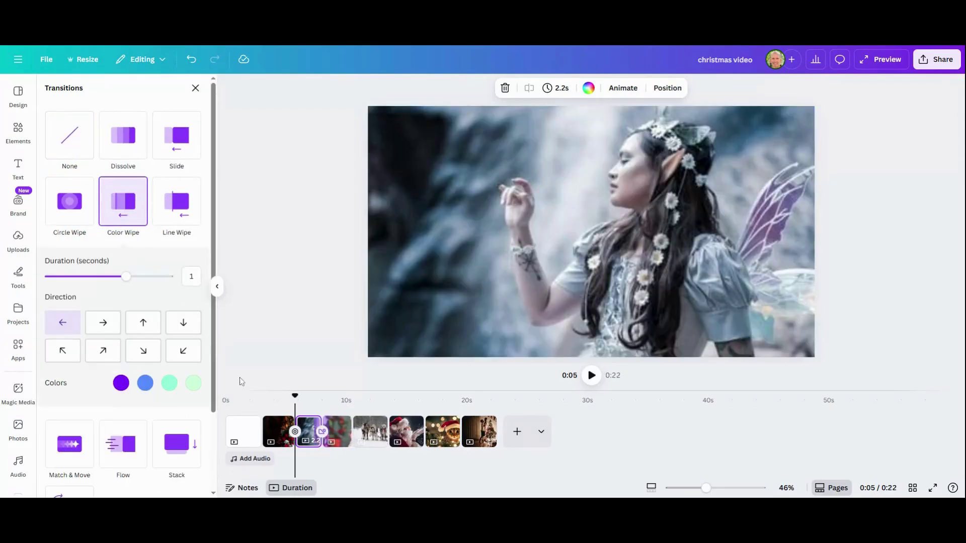
click(353, 442)
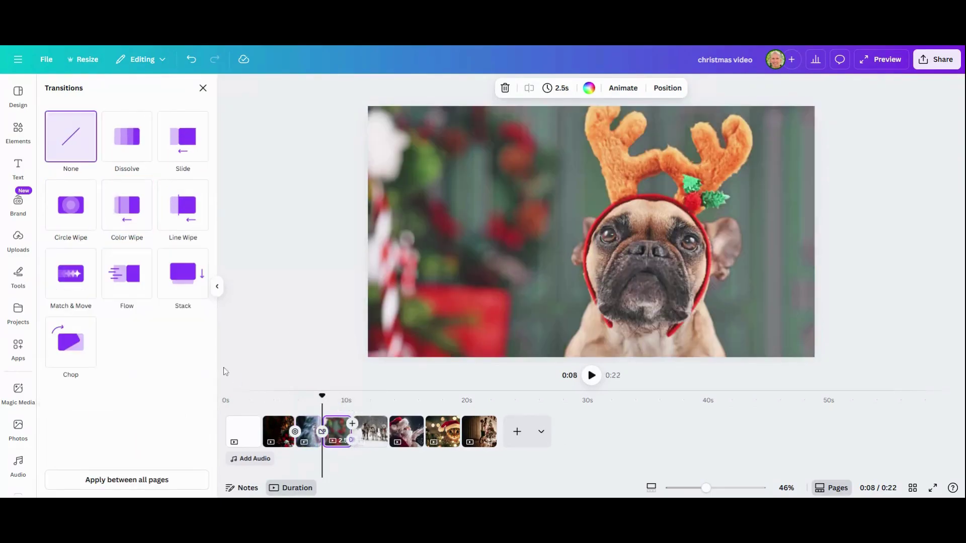
click(181, 154)
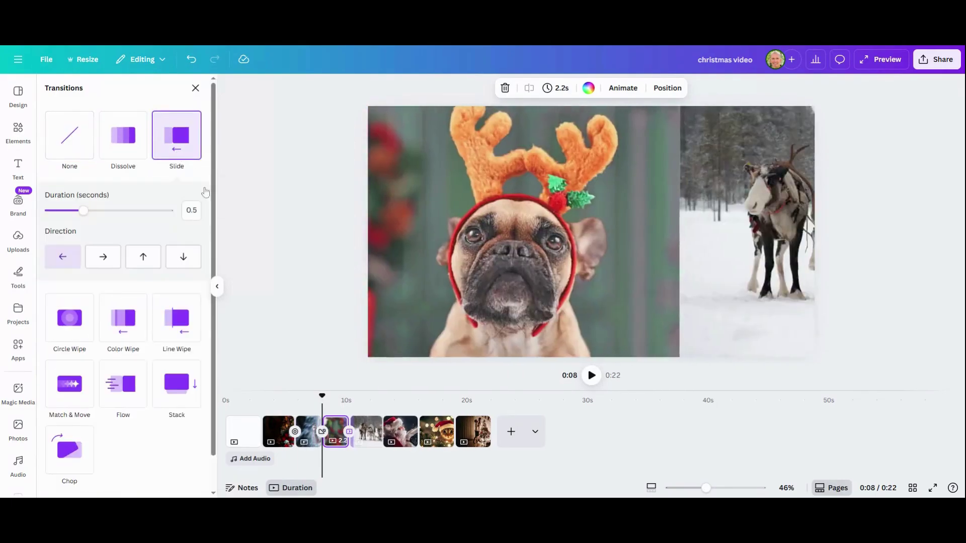
Add a Flow transition after the reindeer page and set its duration to 1.5 seconds
click(366, 435)
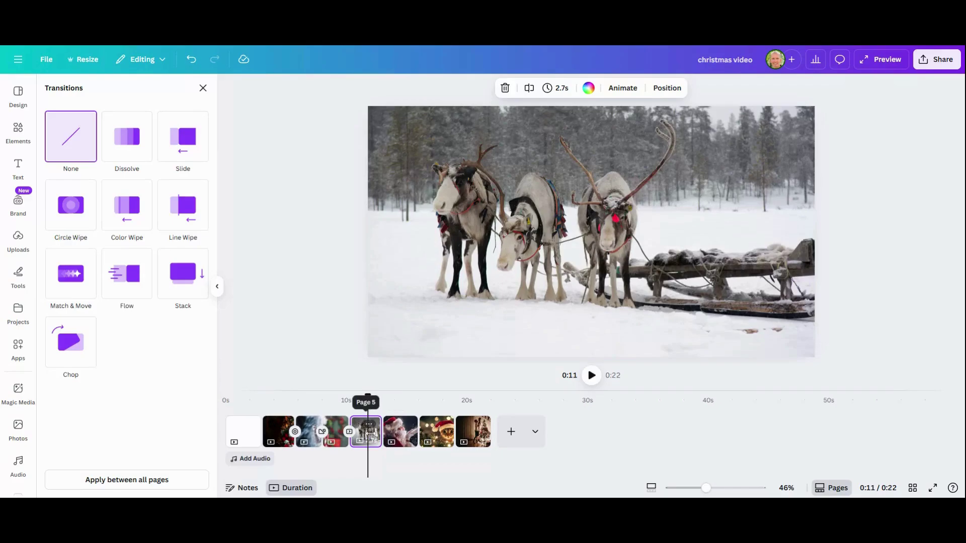
right_click(371, 433)
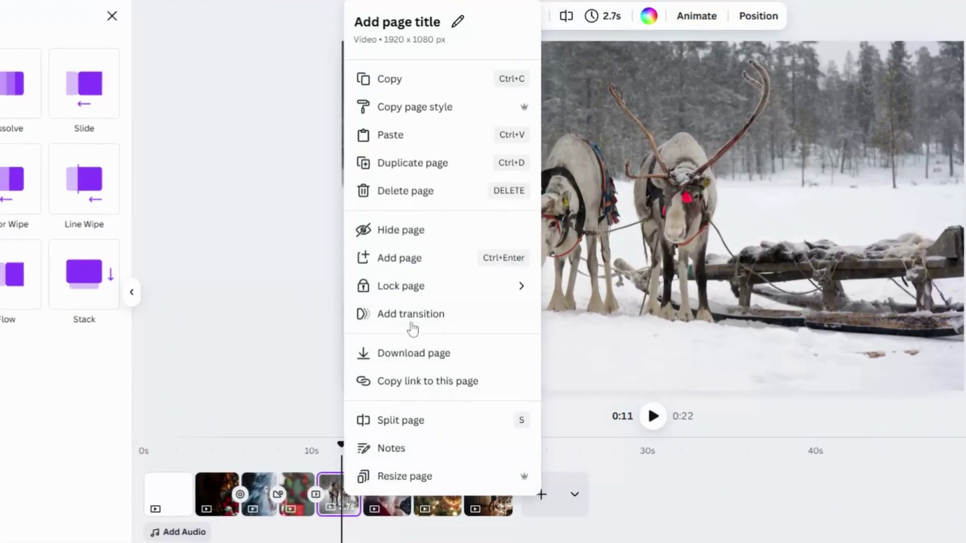
click(358, 314)
click(74, 202)
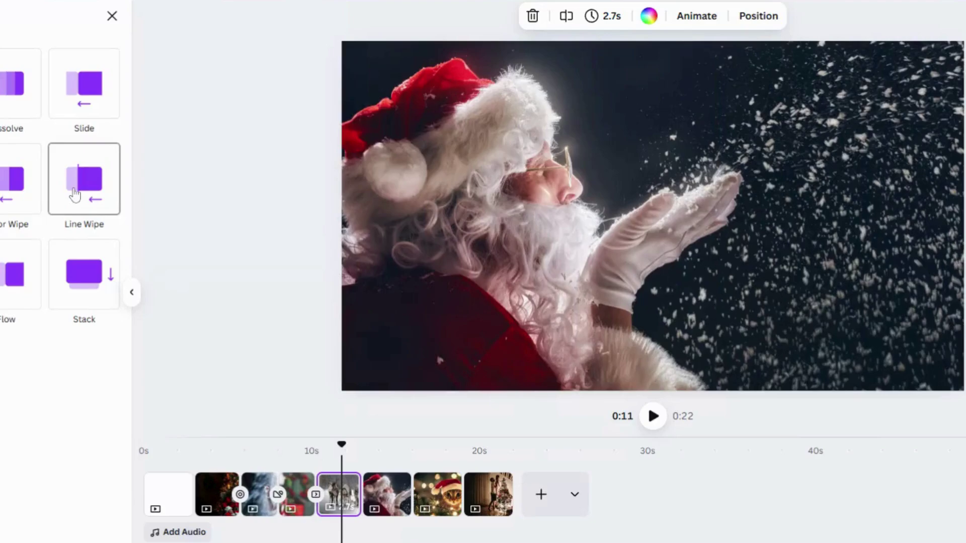
click(13, 279)
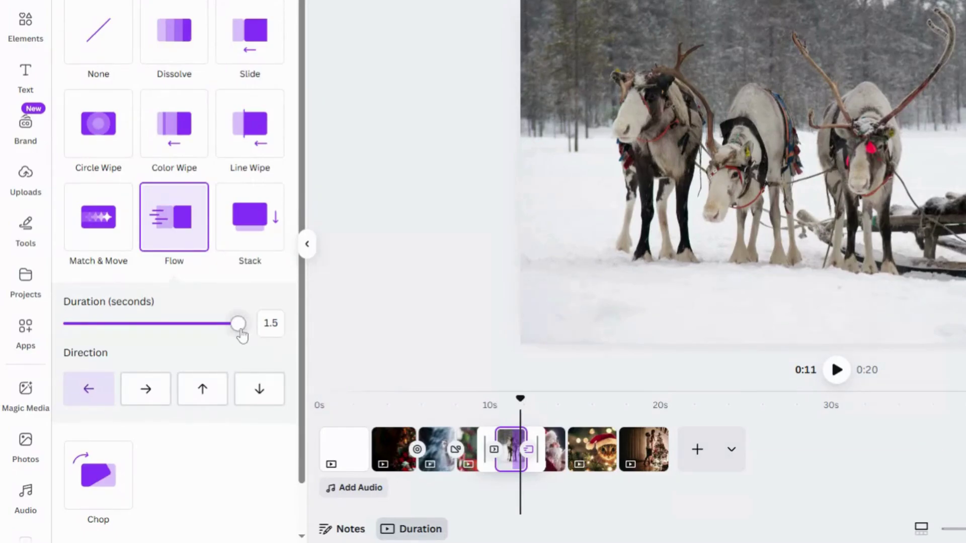
mouse_move(239, 326)
mouse_down()
mouse_move(107, 327)
mouse_move(239, 328)
mouse_up()
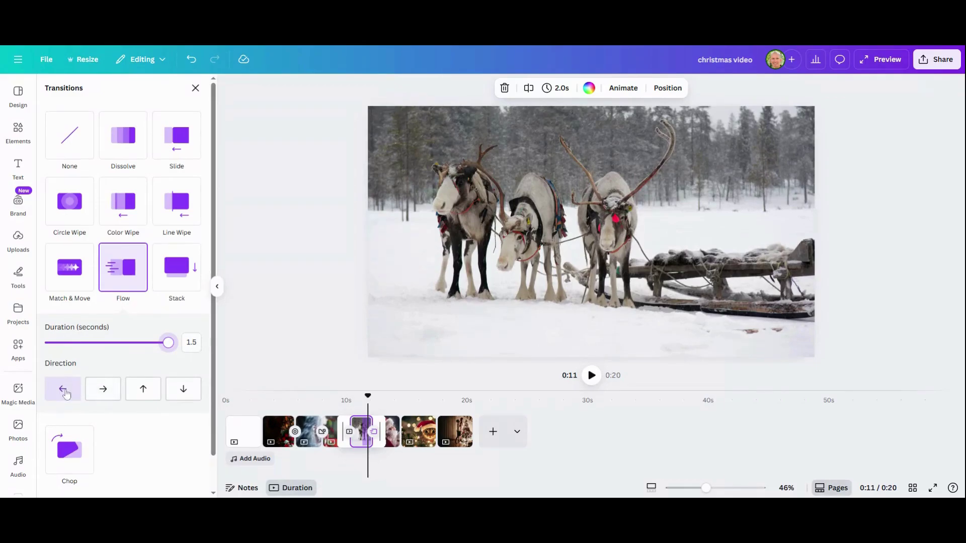
Try the Flow transition in the rightward, upward and downward directions
click(102, 393)
click(143, 394)
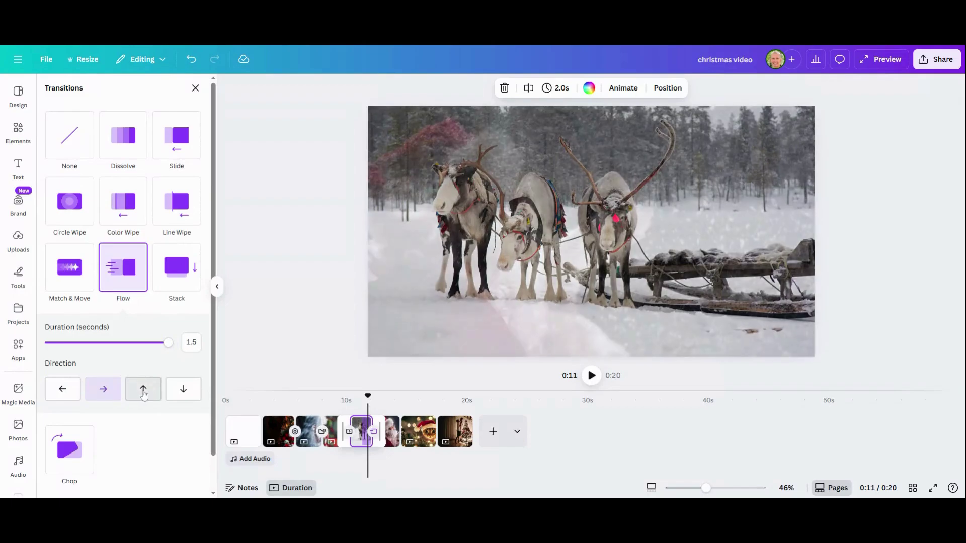
click(181, 390)
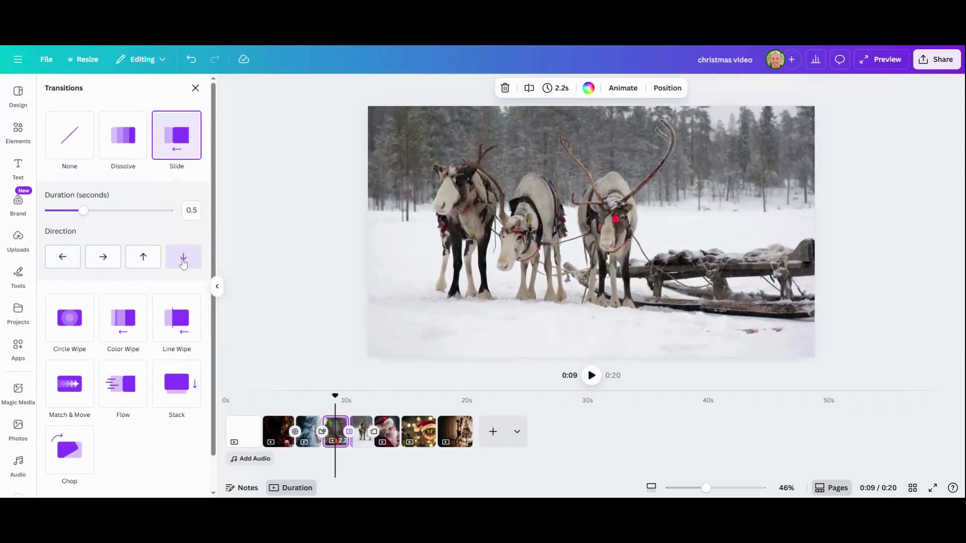
Set the Slide duration after the antlered dog to 1.4 seconds and the first color of the cat page's Color Wipe to red
drag(84, 211, 160, 211)
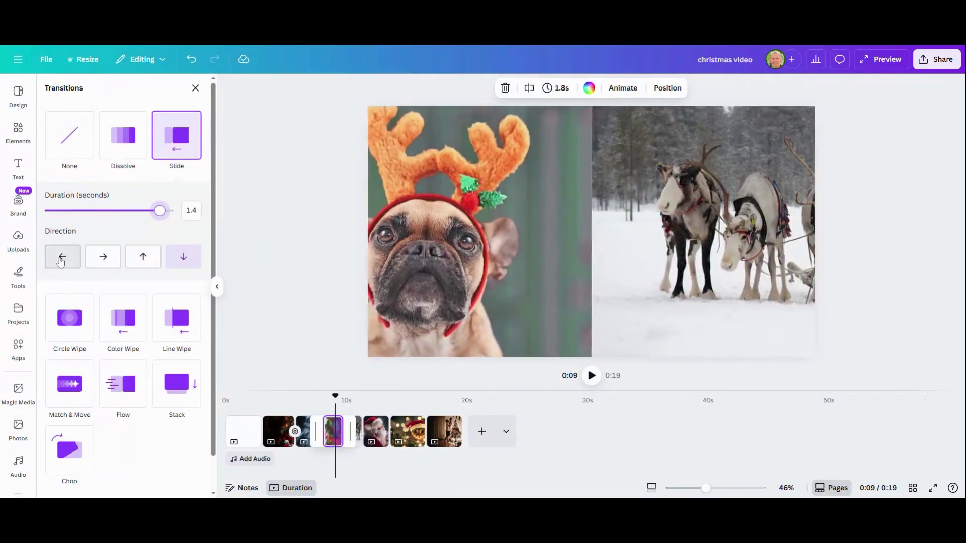
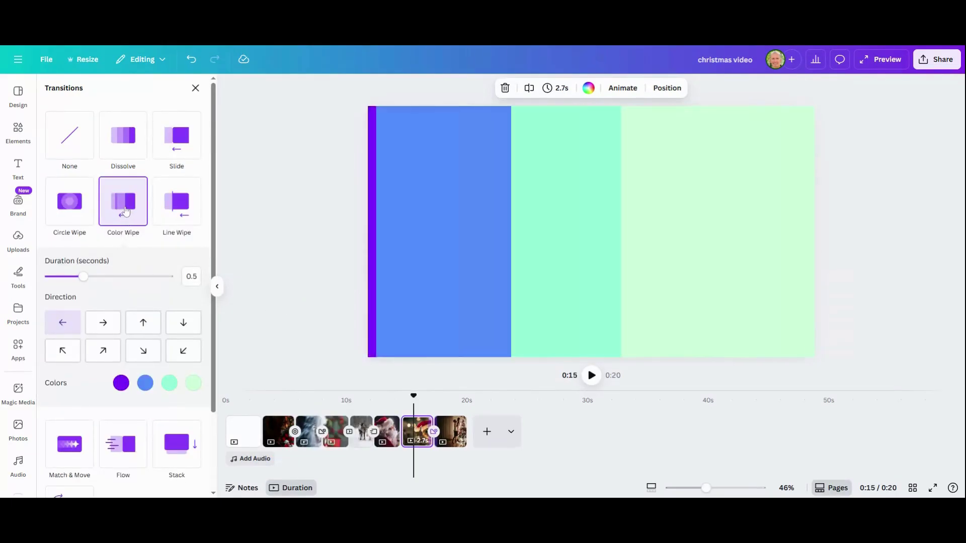
click(121, 383)
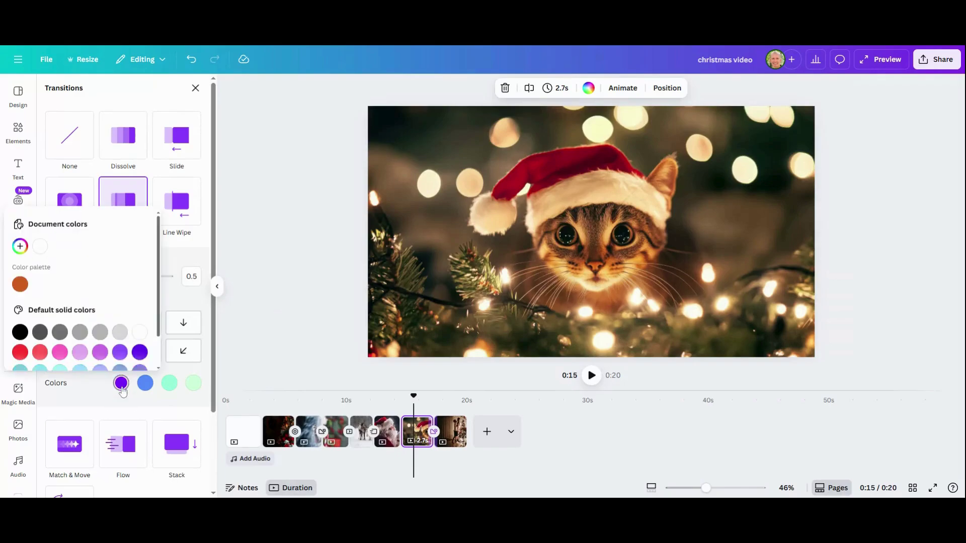
click(19, 348)
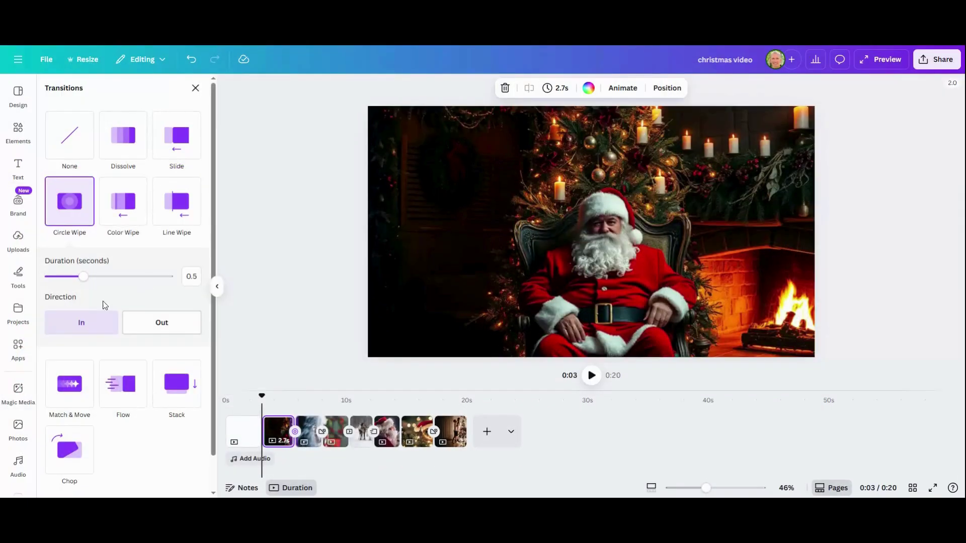
Apply the Circle Wipe transition of the armchair Santa page between all pages
scroll(149, 377, down, 1)
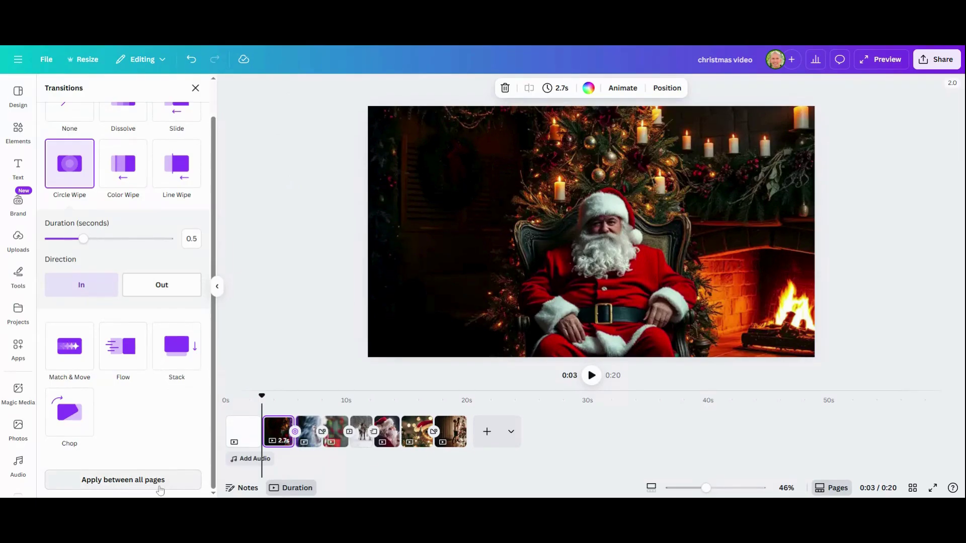
click(135, 480)
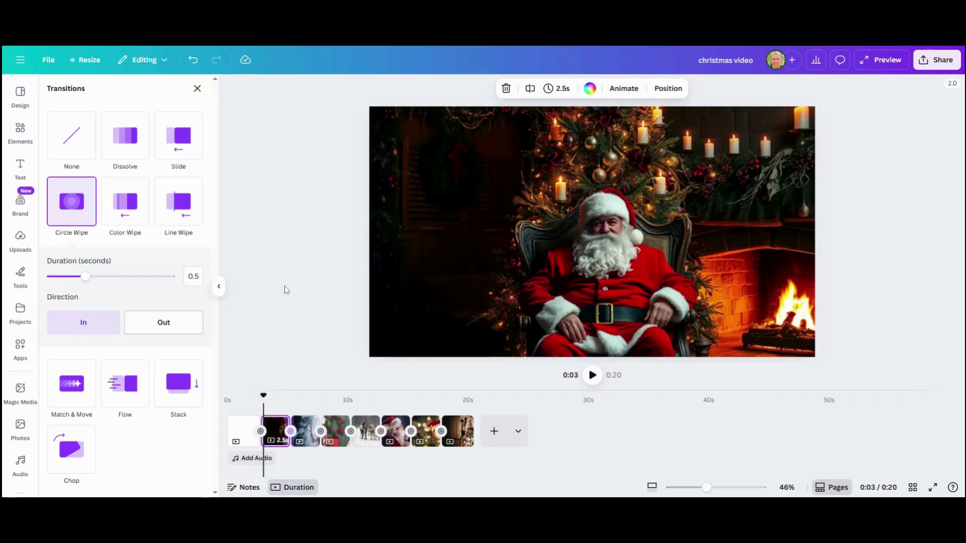
Try adding an extra blank page after the blank opening page
click(245, 436)
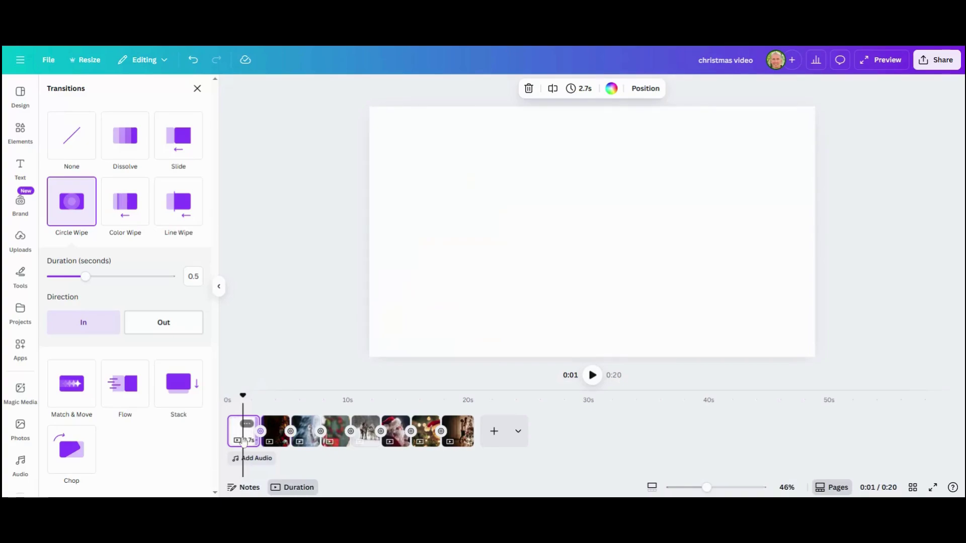
right_click(245, 436)
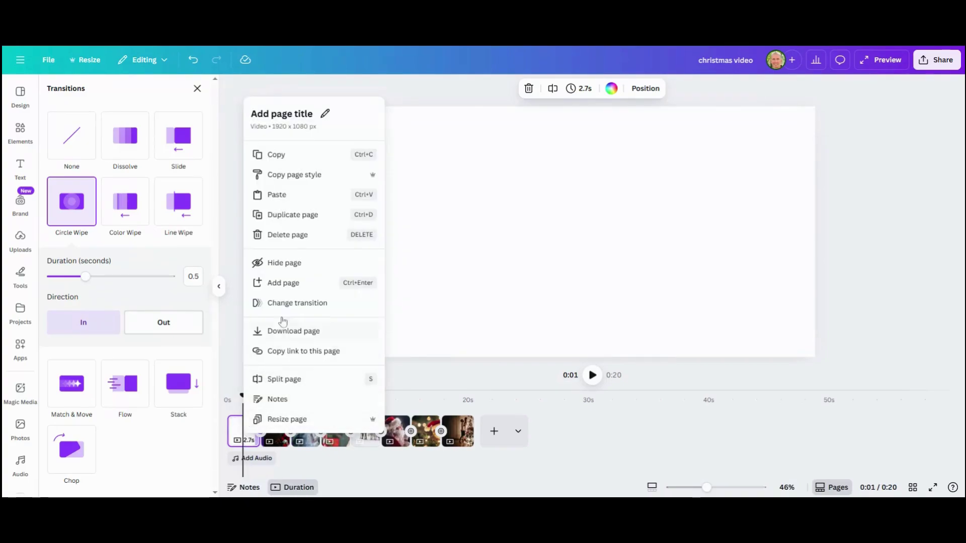
click(283, 283)
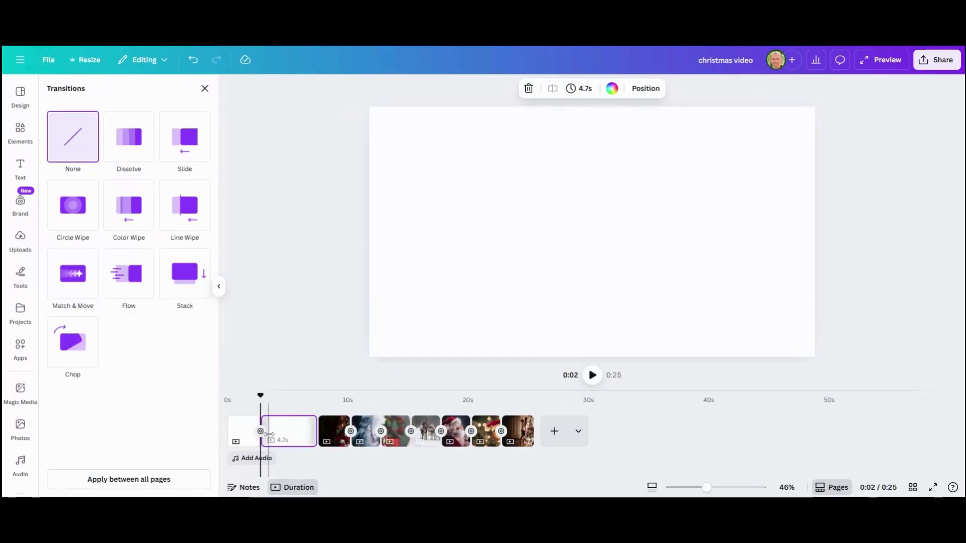
click(289, 438)
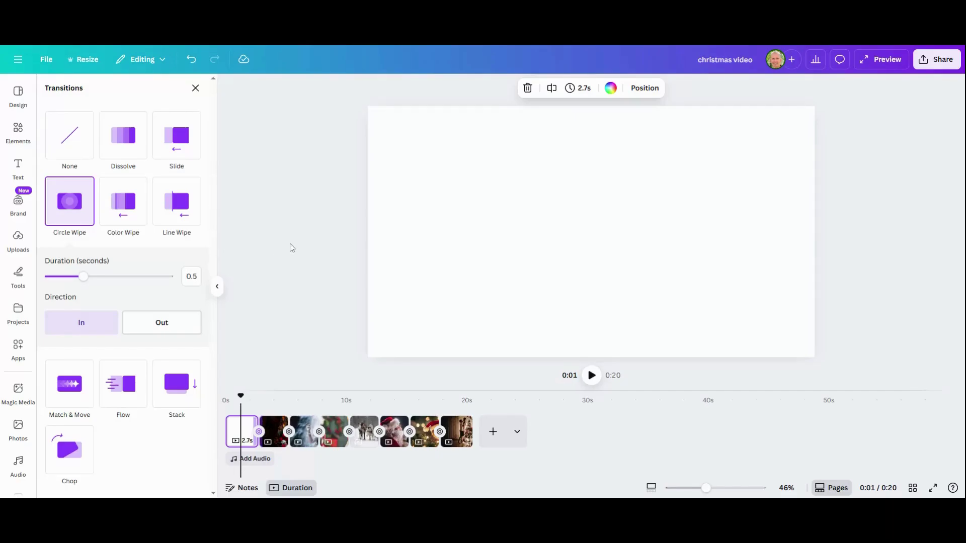
Add the recently used "BOLD moves" font combination to the blank opening page
click(18, 170)
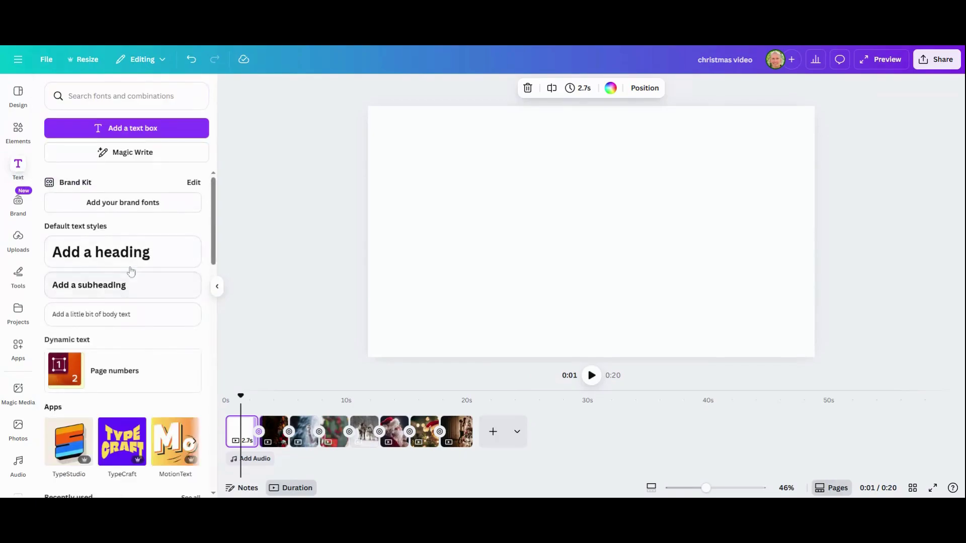
scroll(128, 260, down, 4)
scroll(124, 243, down, 2)
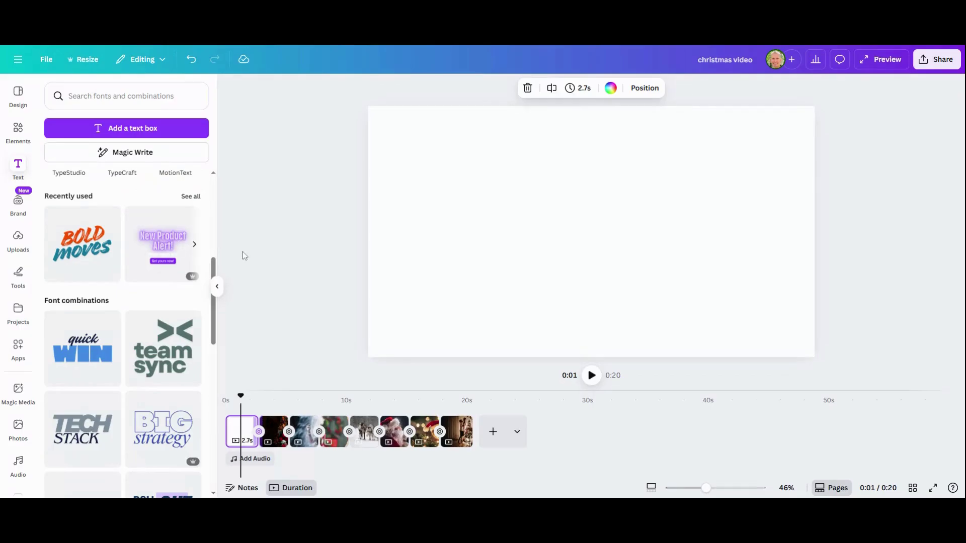
click(111, 250)
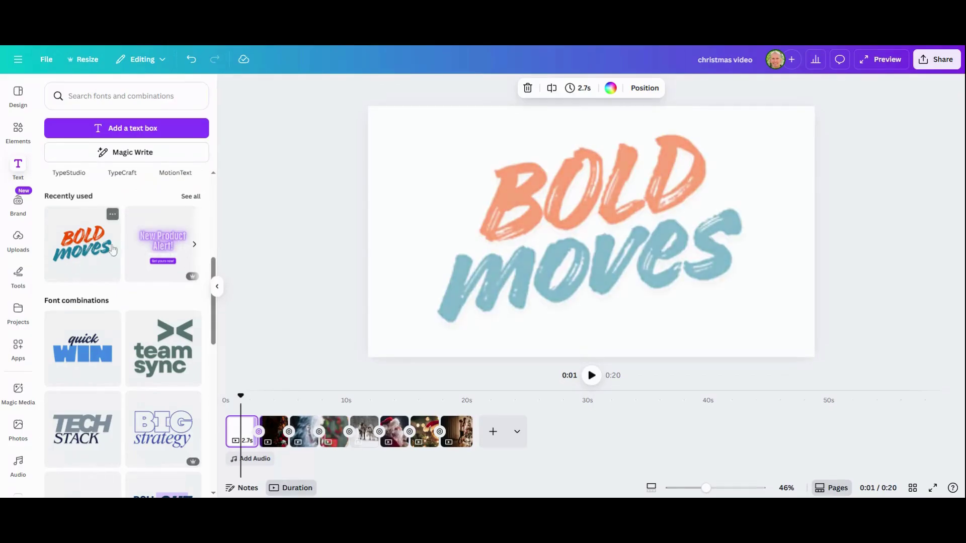
Change the title's upper word to "MERRY" and its lower word to "christmas!"
double_click(580, 210)
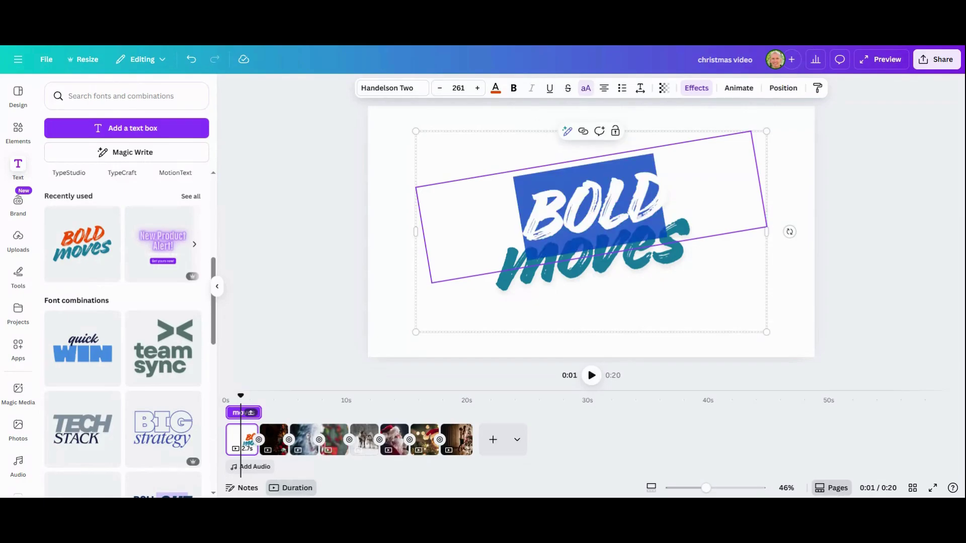
text(MERRY)
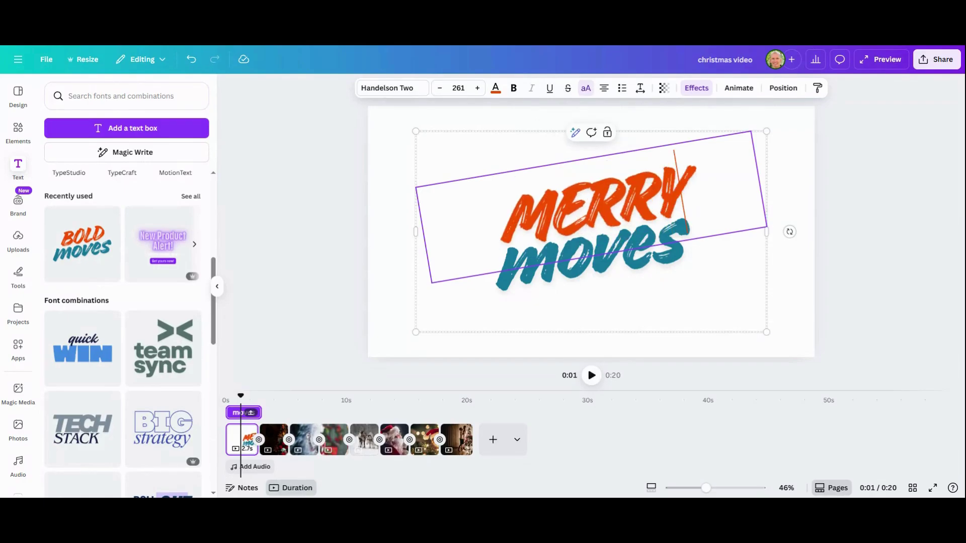
click(588, 284)
double_click(587, 284)
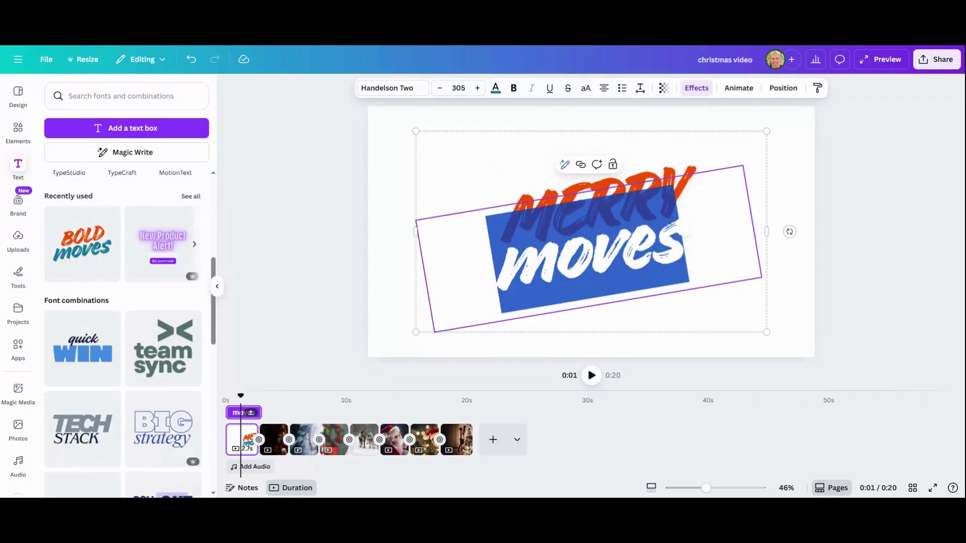
text(christ)
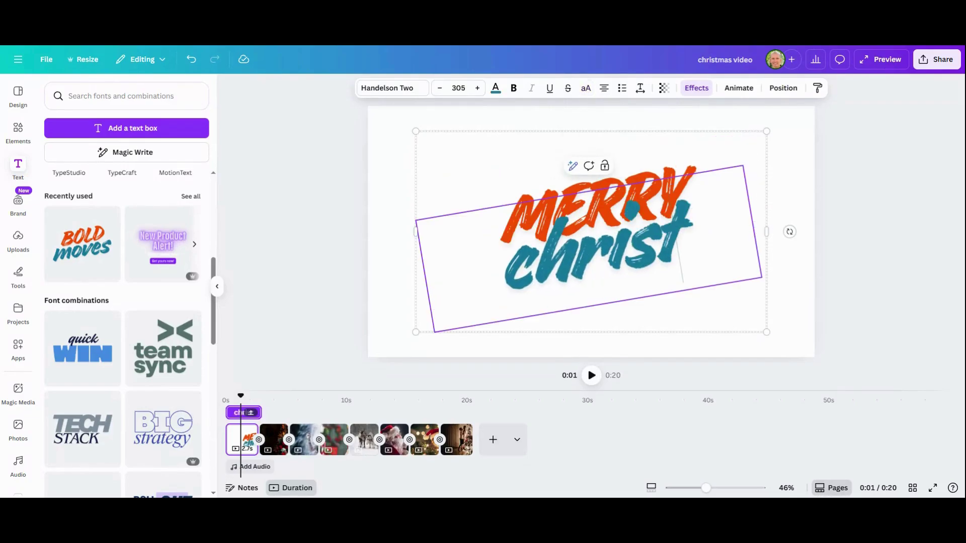
text(mas!)
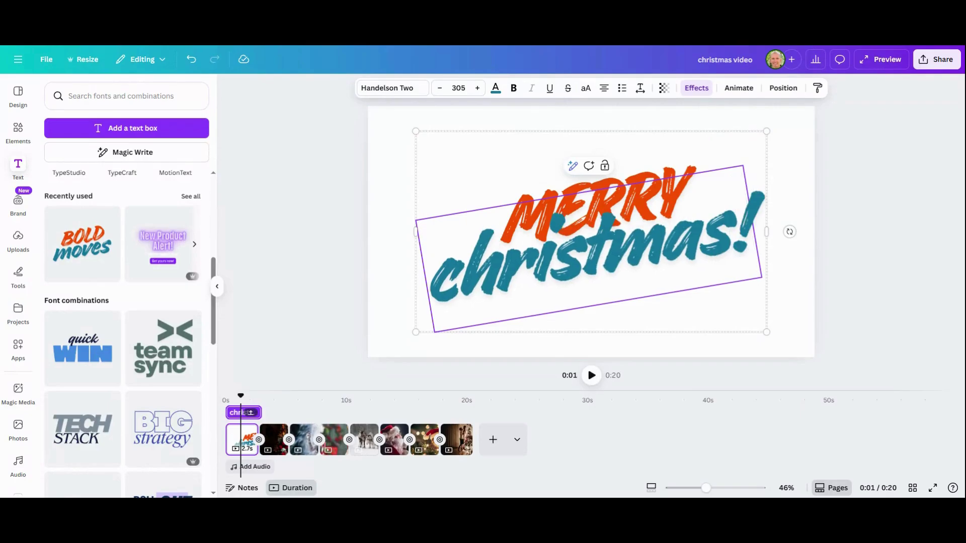
Color the title's "MERRY" red and "christmas!" green using the default solid colors
click(458, 188)
click(539, 211)
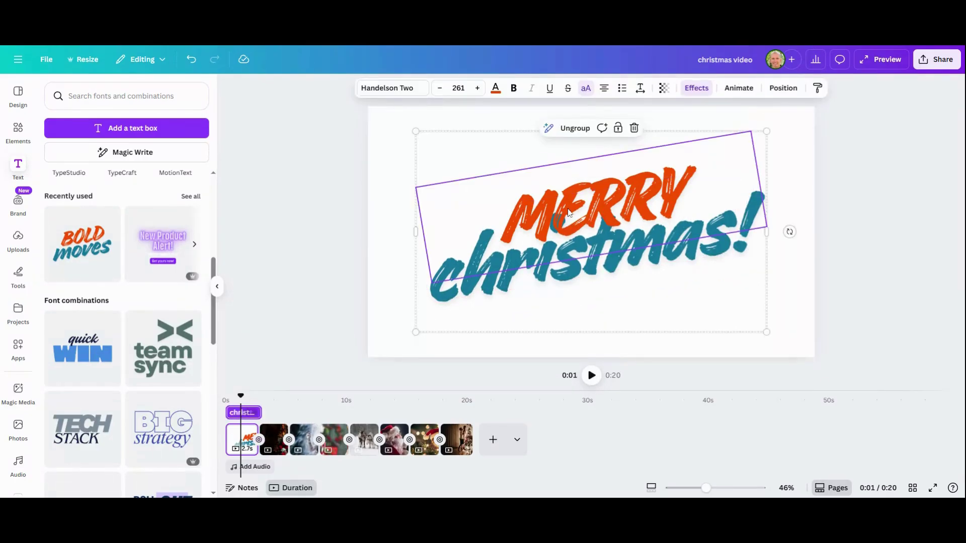
click(539, 211)
click(495, 89)
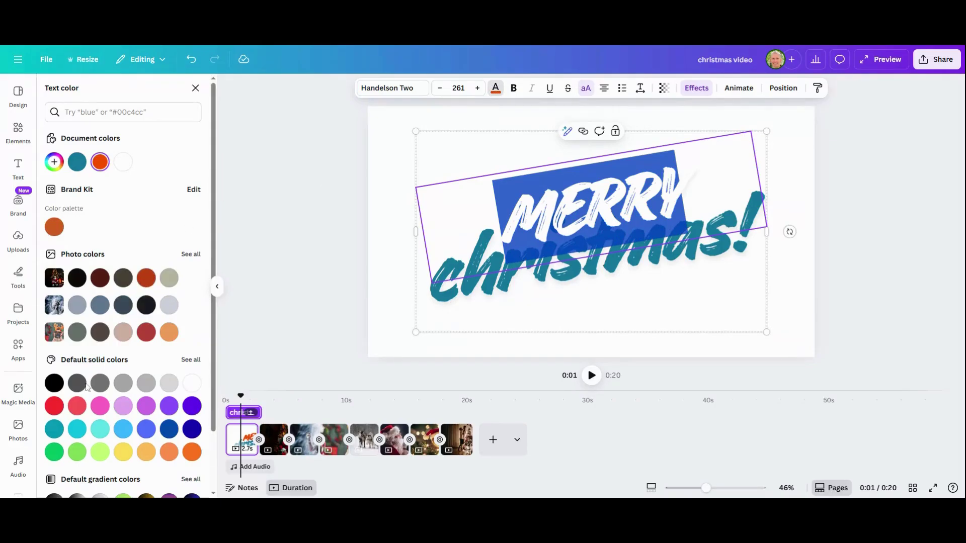
click(55, 405)
click(484, 299)
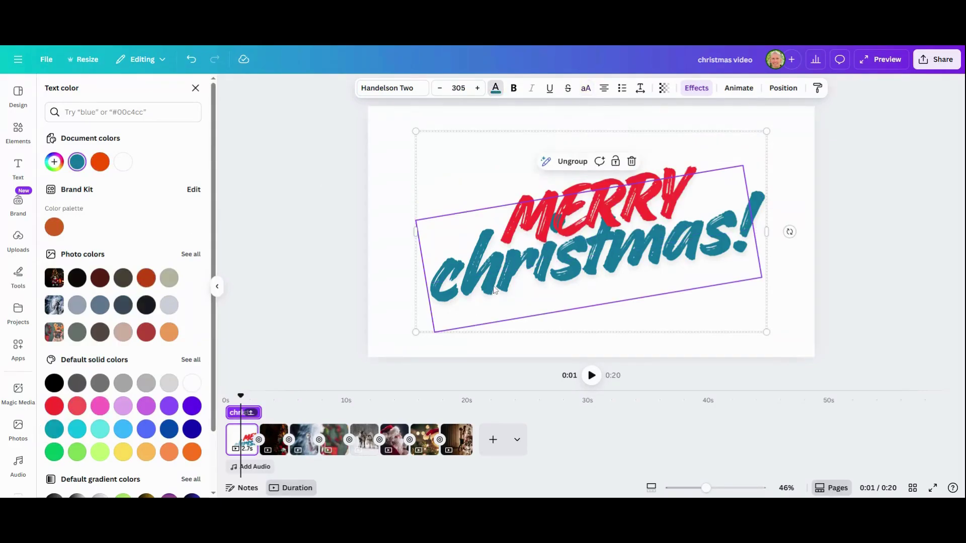
double_click(495, 294)
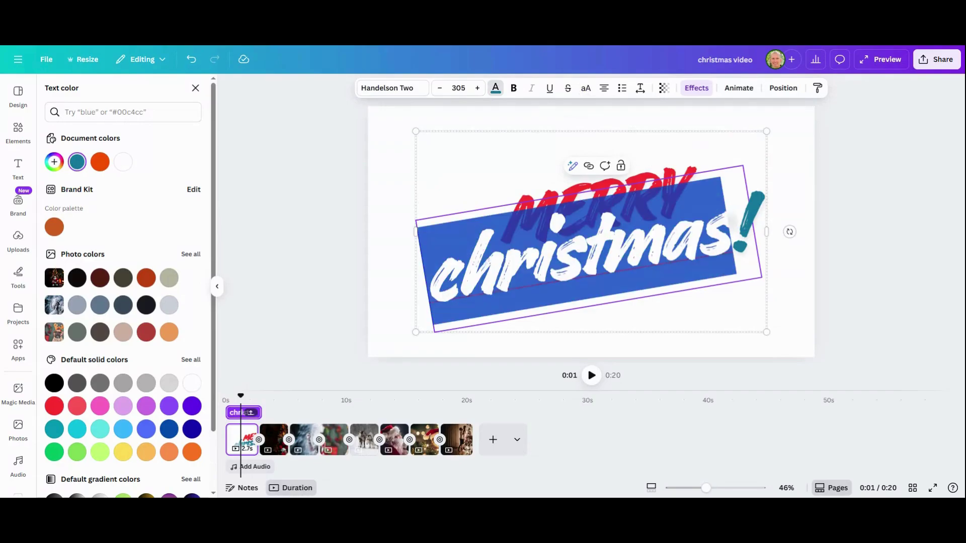
click(54, 452)
click(392, 275)
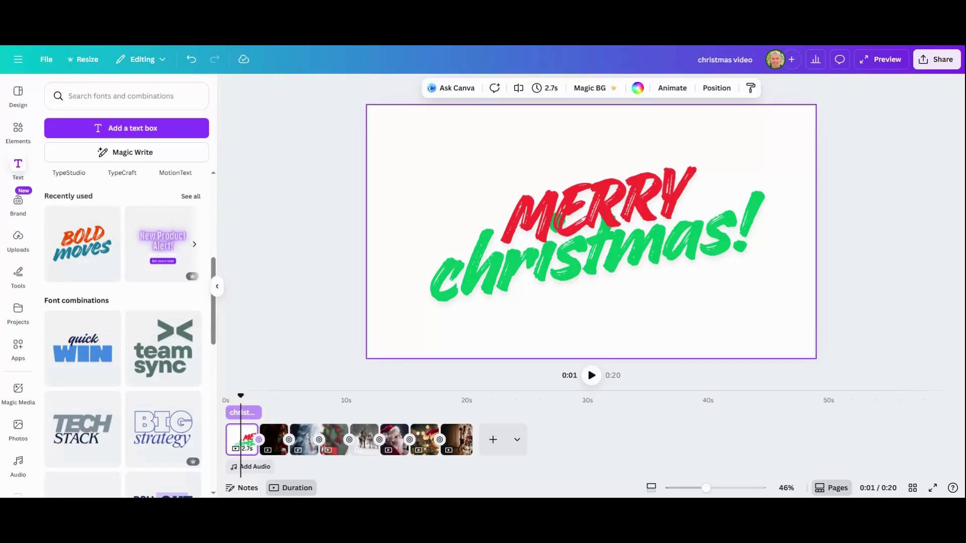
Give the armchair Santa page the Breathe page animation and apply it to all pages
click(274, 440)
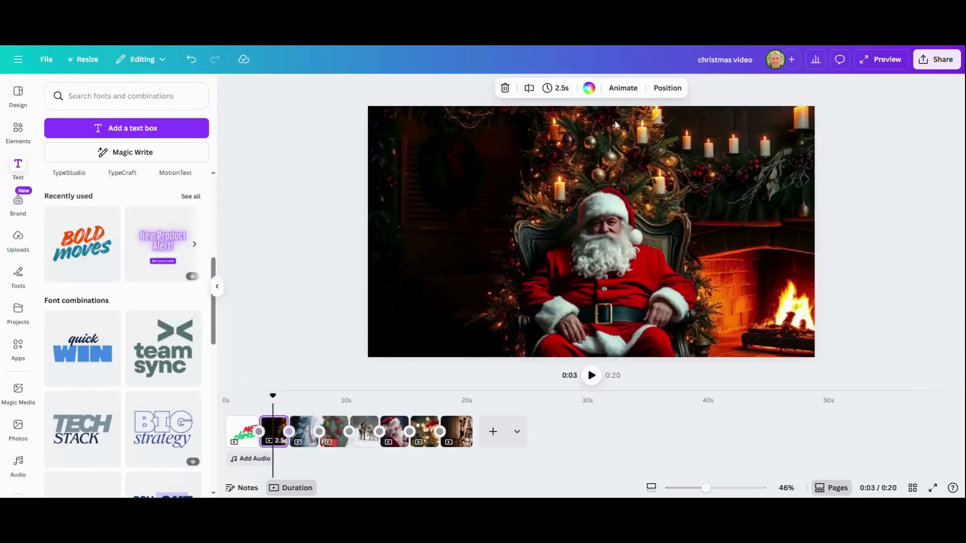
click(623, 88)
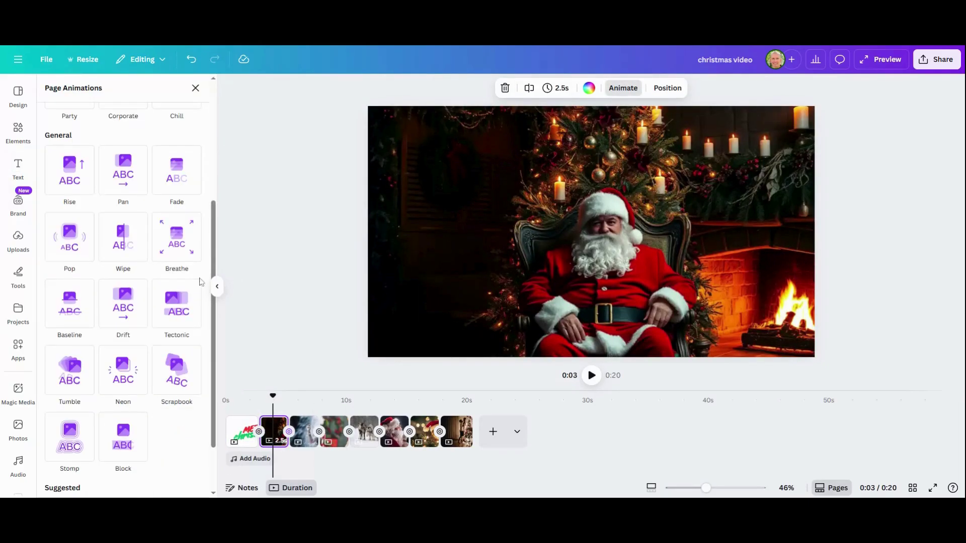
scroll(81, 292, up, 4)
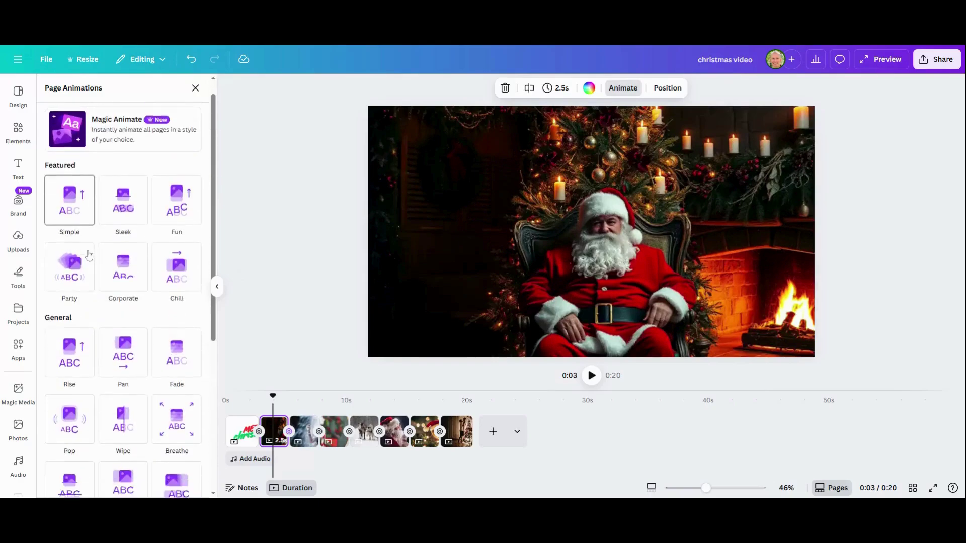
scroll(88, 255, down, 5)
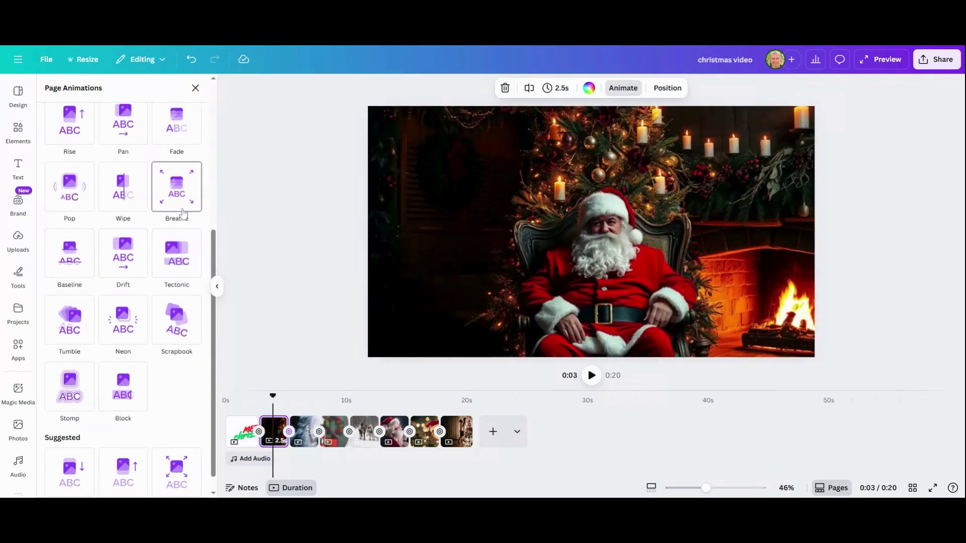
click(178, 191)
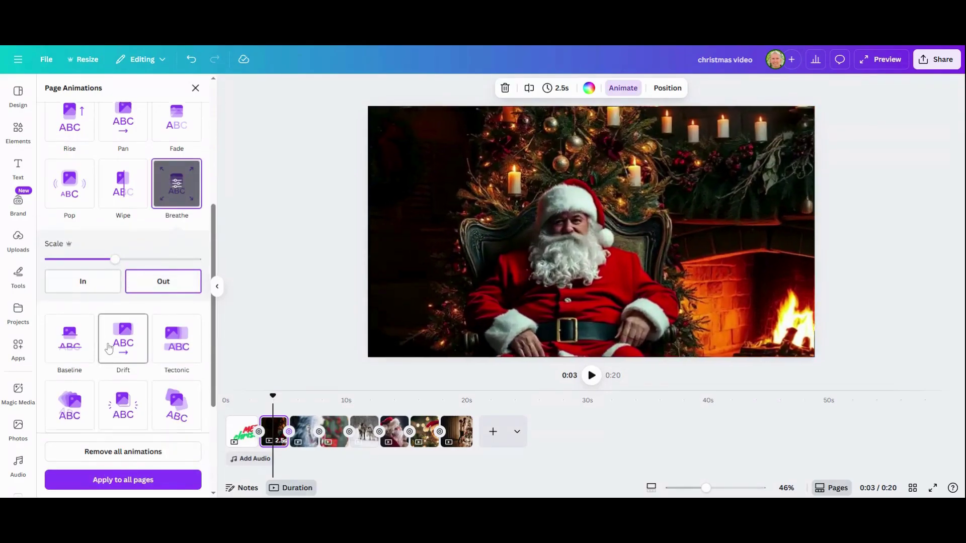
scroll(109, 347, down, 4)
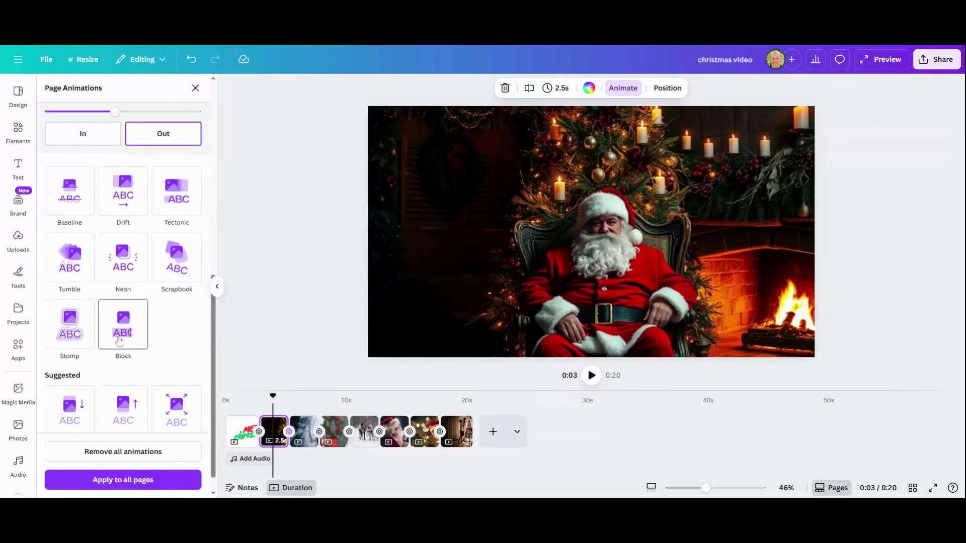
click(124, 481)
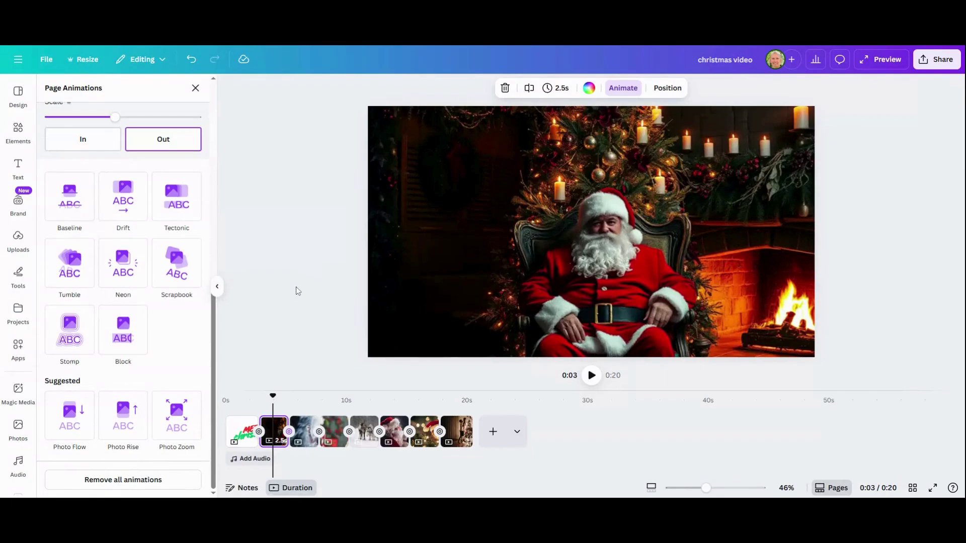
Remove all animations from the Merry Christmas title page and set its background color to black
click(245, 437)
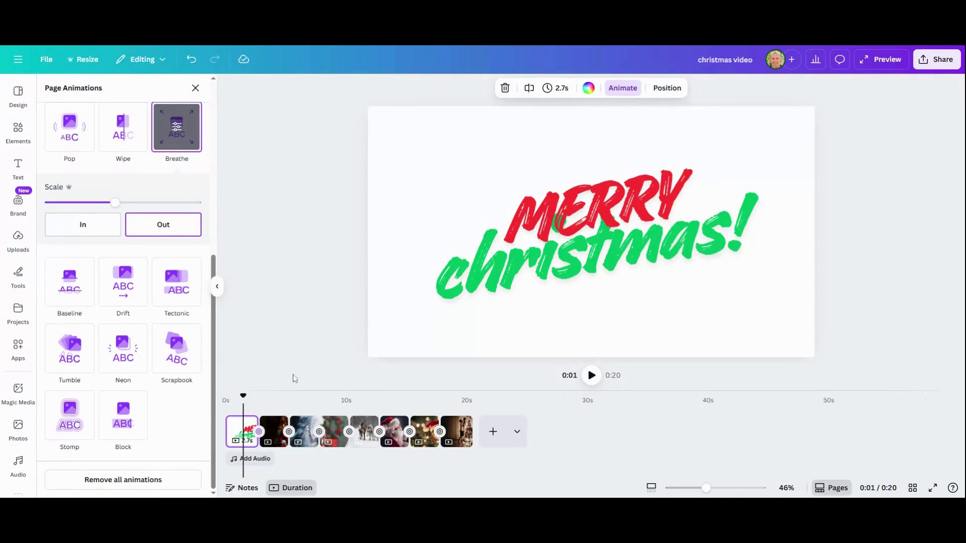
click(121, 480)
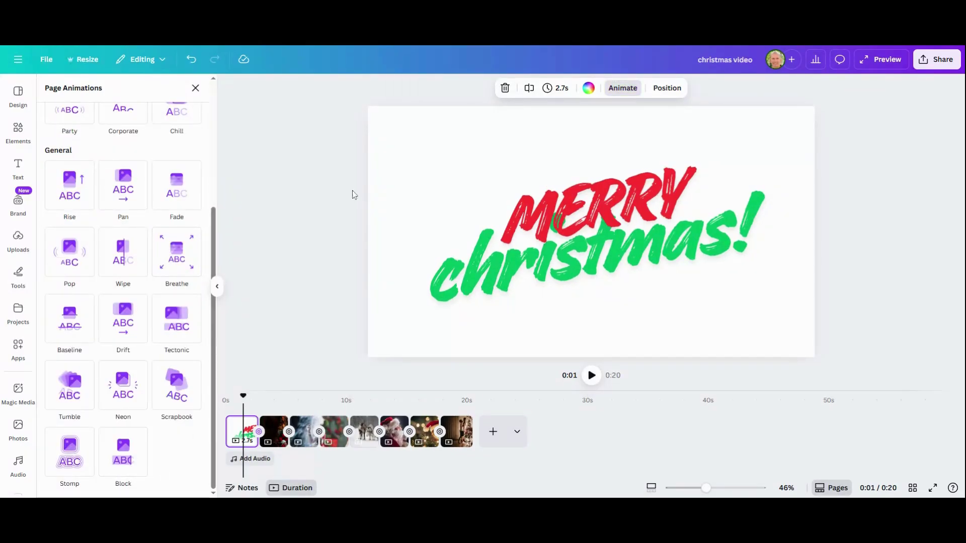
click(388, 121)
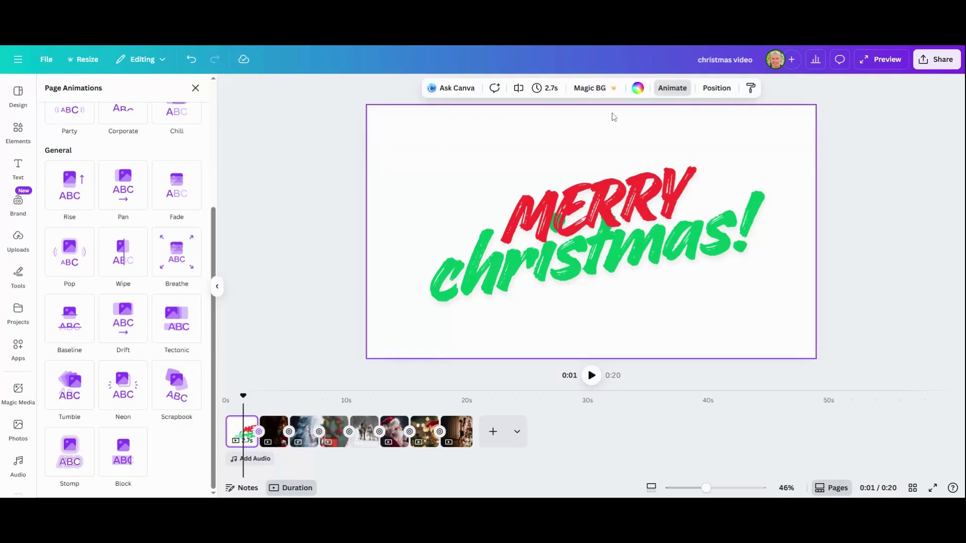
click(638, 88)
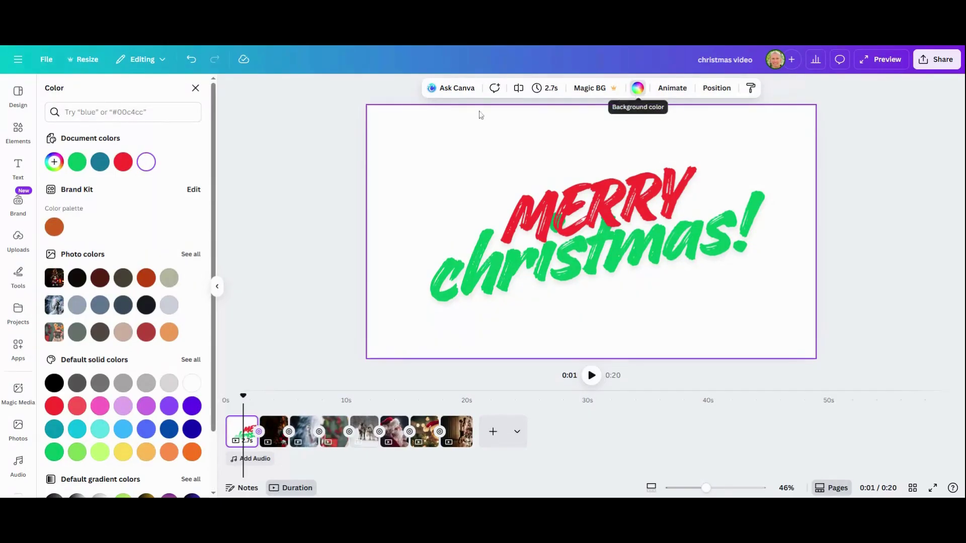
click(84, 285)
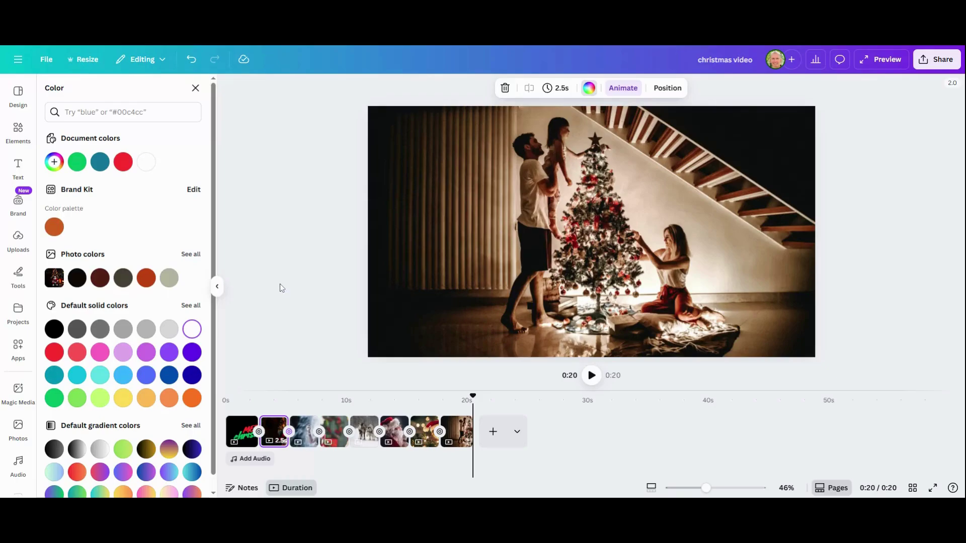
Search the audio library for "christmas" and add the Jingle Bell Rock track, starting at the beginning of the video
click(252, 465)
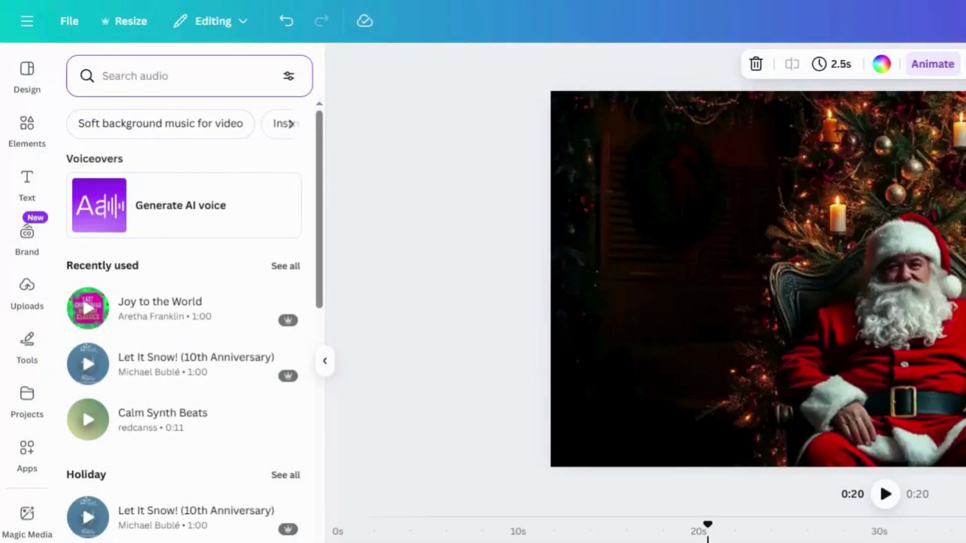
text(christmaqs)
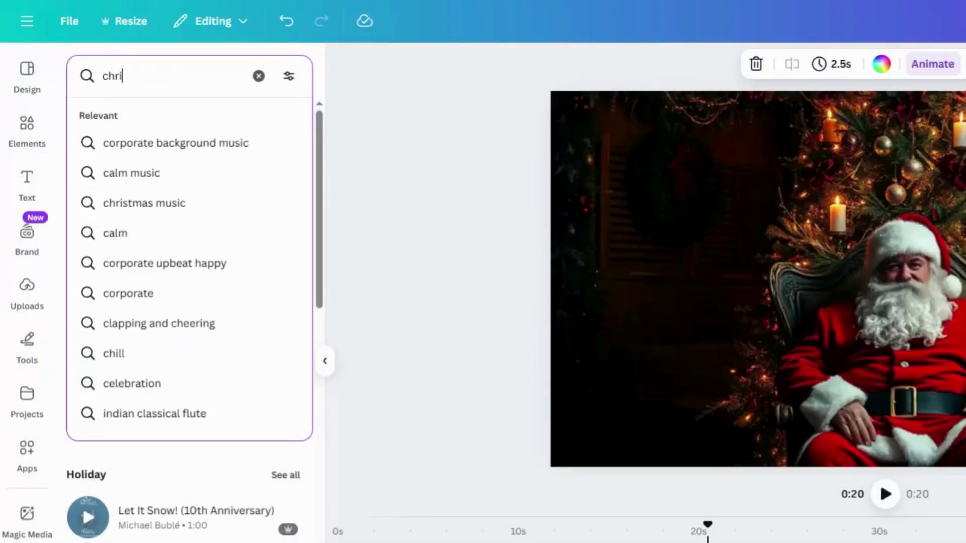
key(Return)
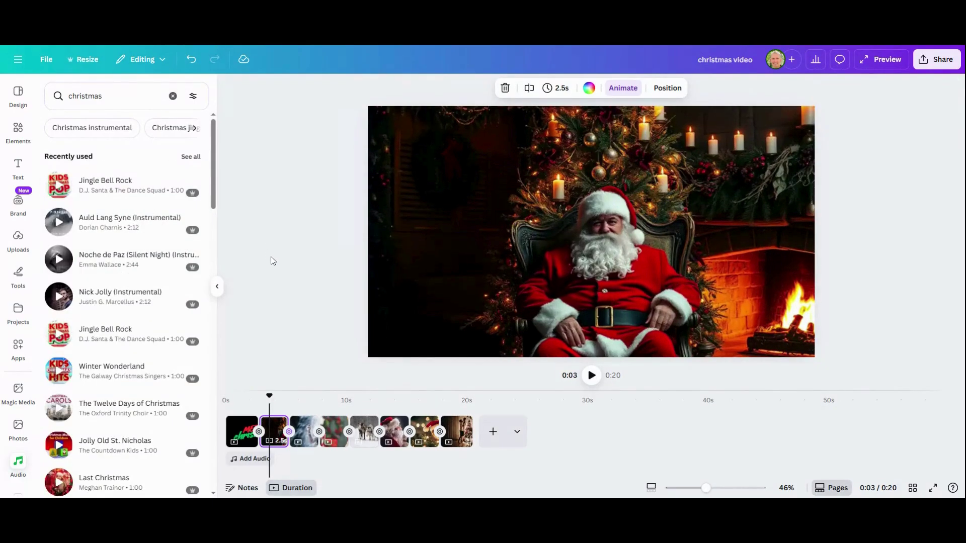
click(112, 338)
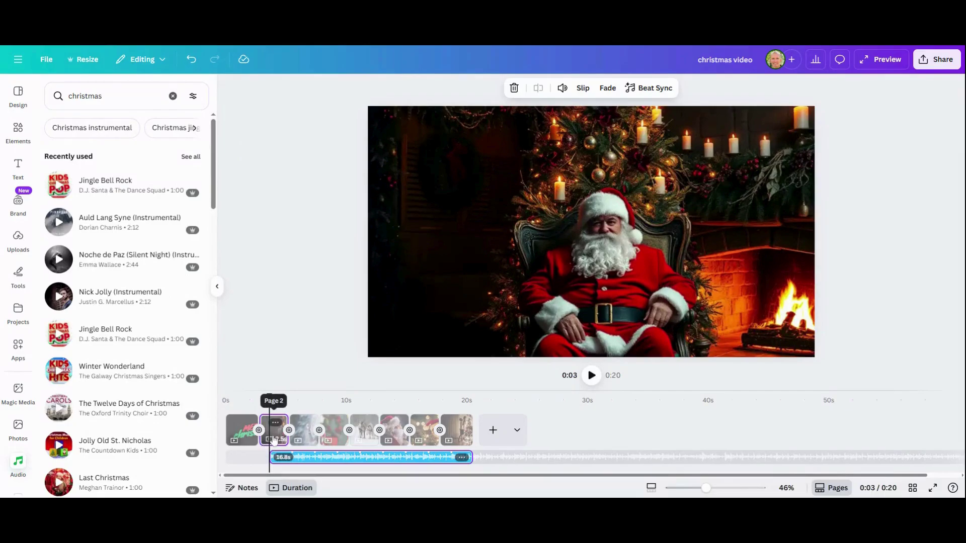
drag(348, 463, 307, 466)
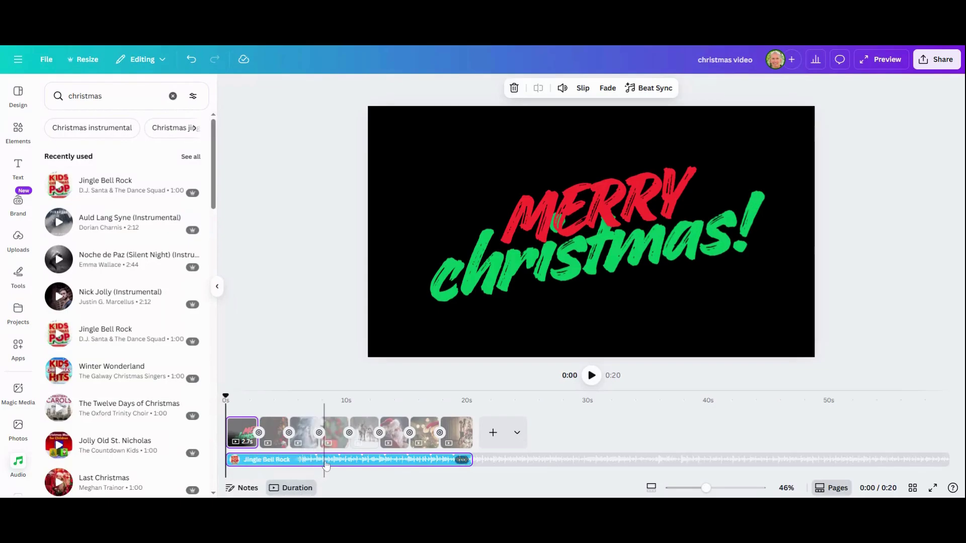
click(334, 464)
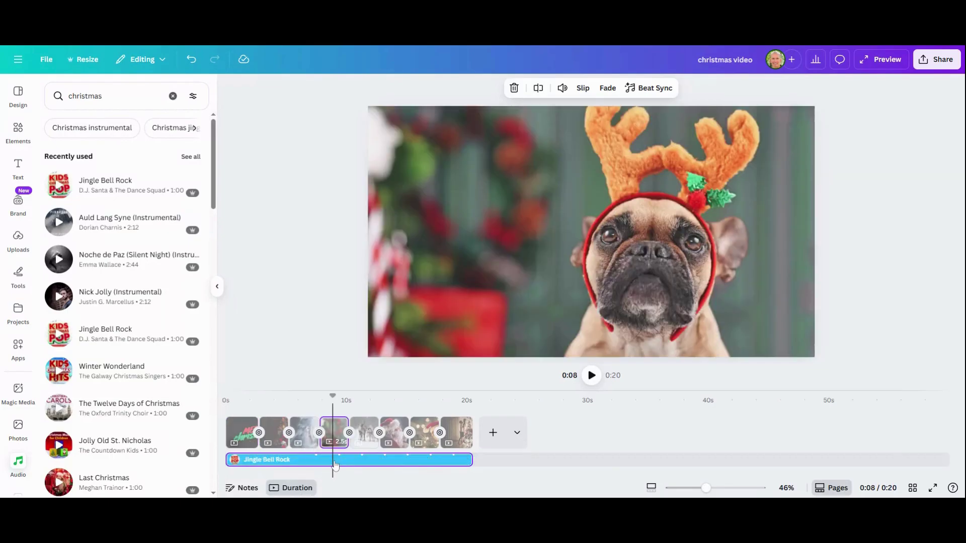
Try slipping the Jingle Bell Rock track to adjust which part of the song plays under the video
double_click(336, 464)
mouse_move(355, 460)
mouse_down()
mouse_move(393, 462)
mouse_move(289, 466)
mouse_move(369, 472)
mouse_up()
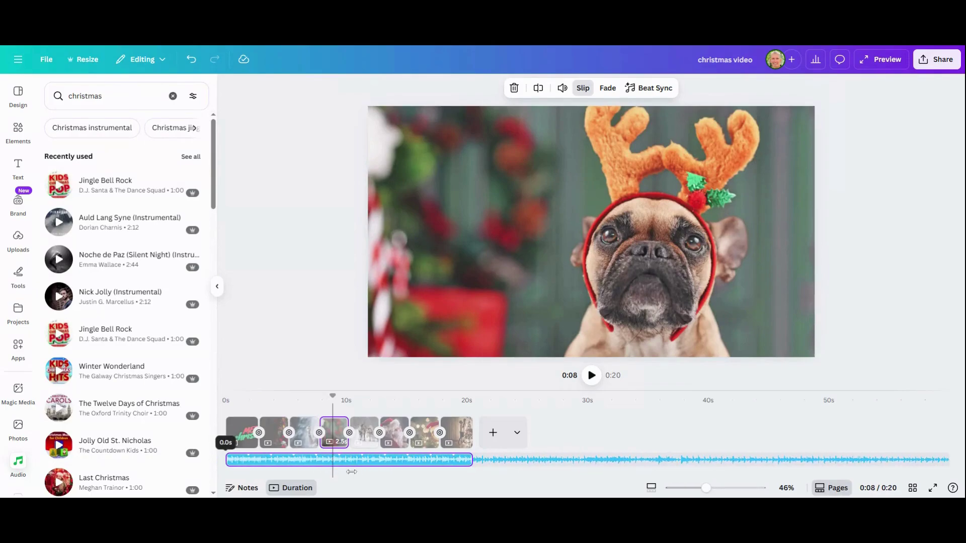
click(324, 359)
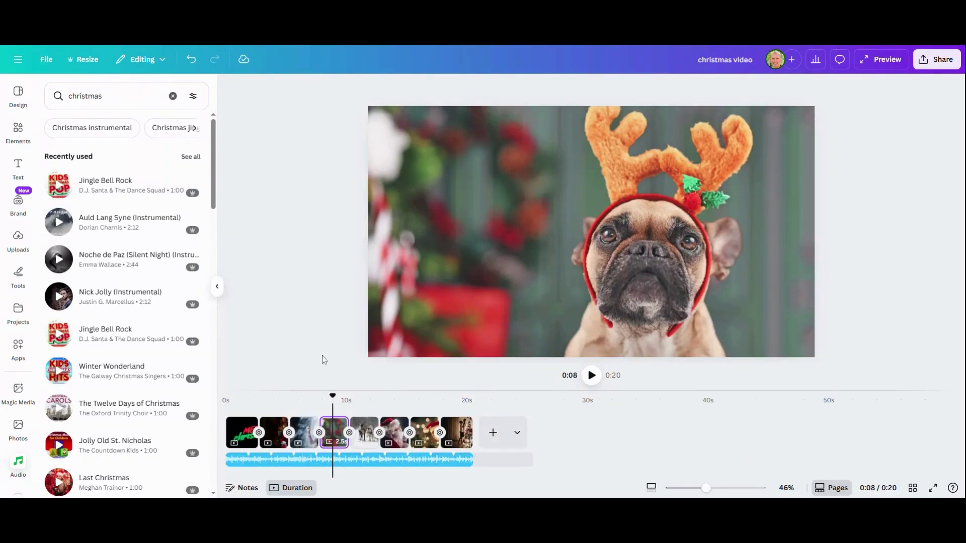
Set both the fade in and the fade out of the Jingle Bell Rock track to 1.0 s
click(316, 462)
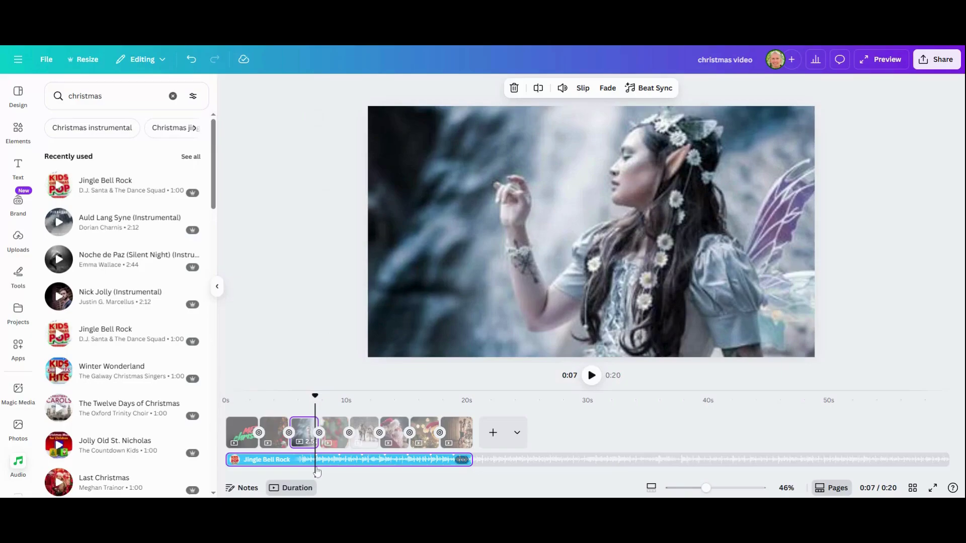
click(607, 88)
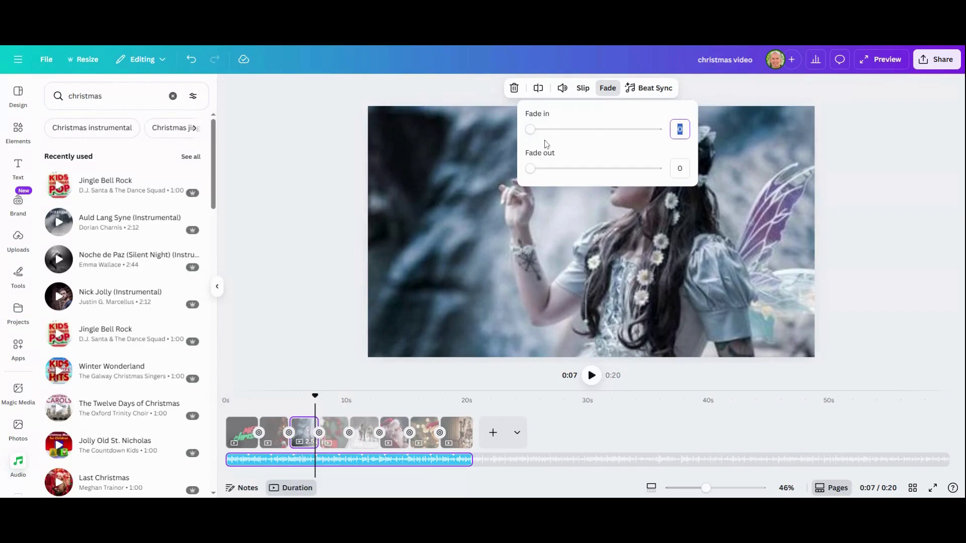
drag(531, 130, 556, 129)
drag(531, 169, 556, 171)
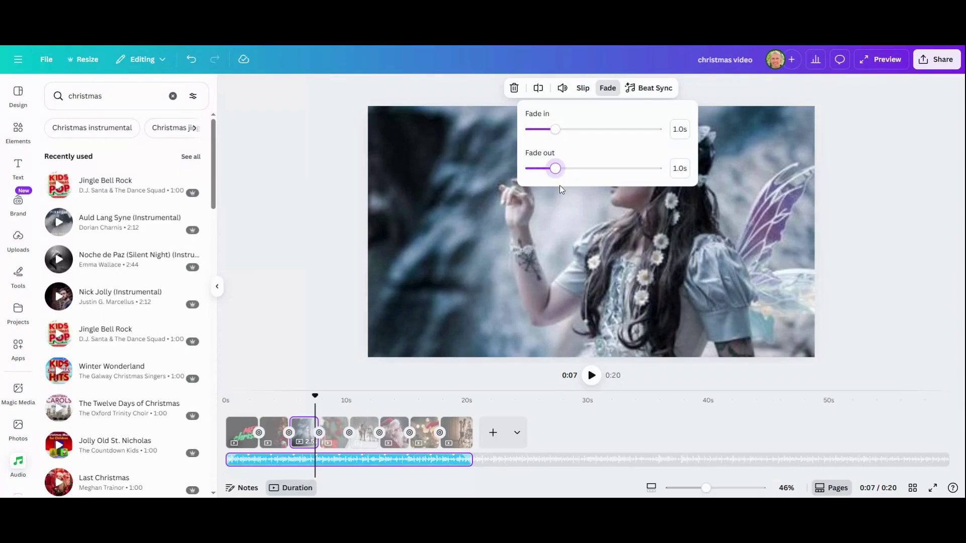
click(395, 432)
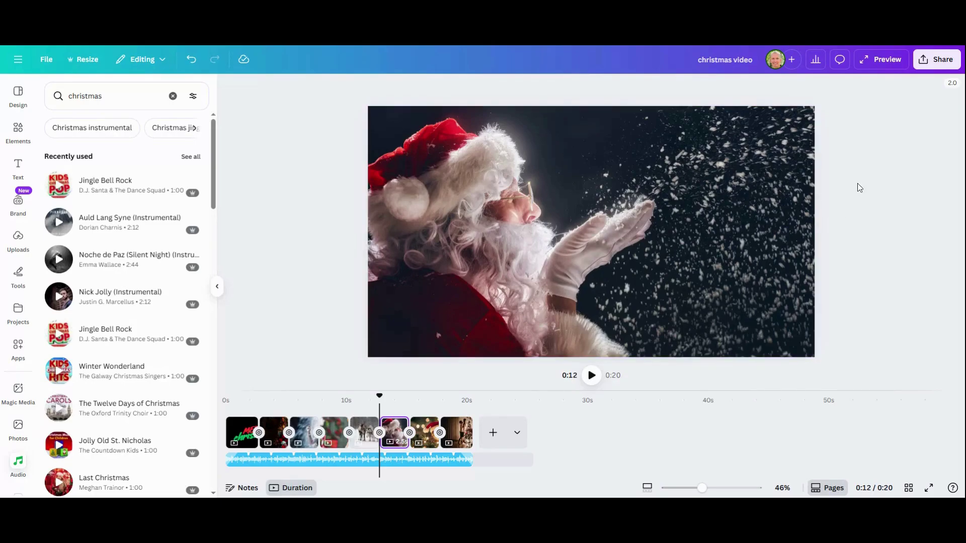
Download pages 1–8 of the design as a 1080p MP4 video
click(937, 59)
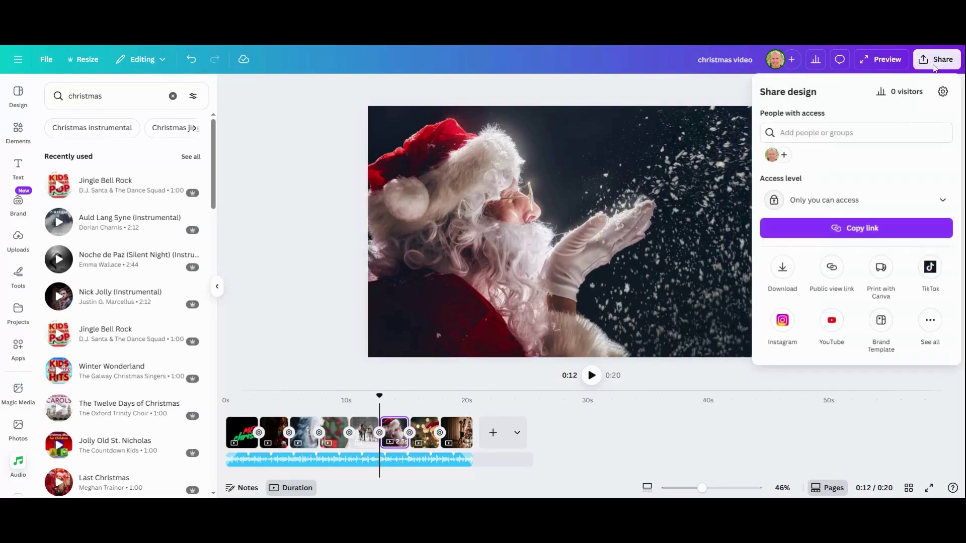
click(783, 270)
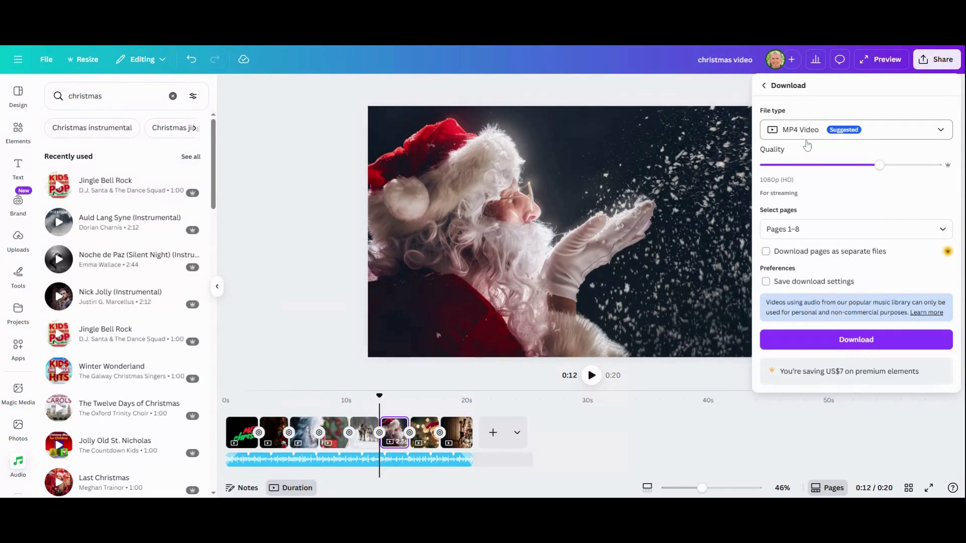
click(855, 341)
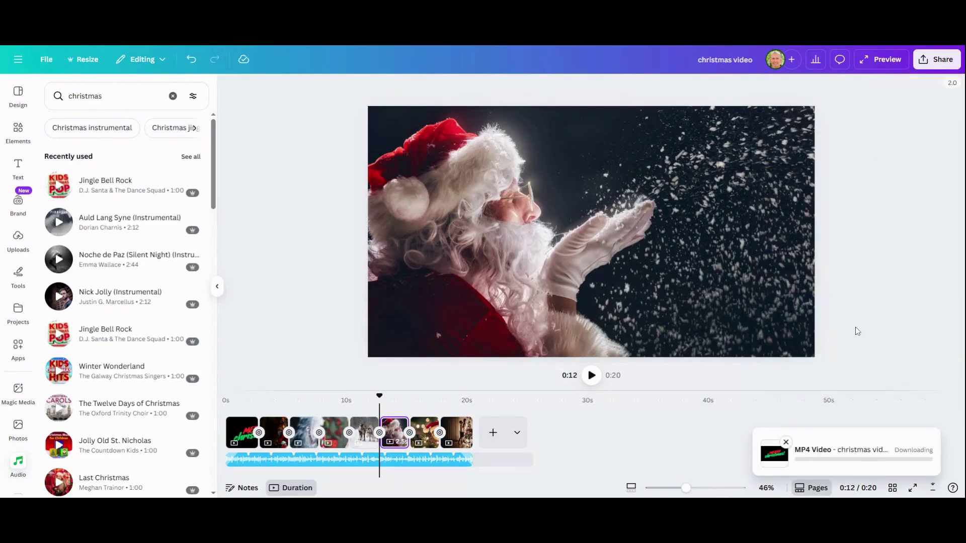